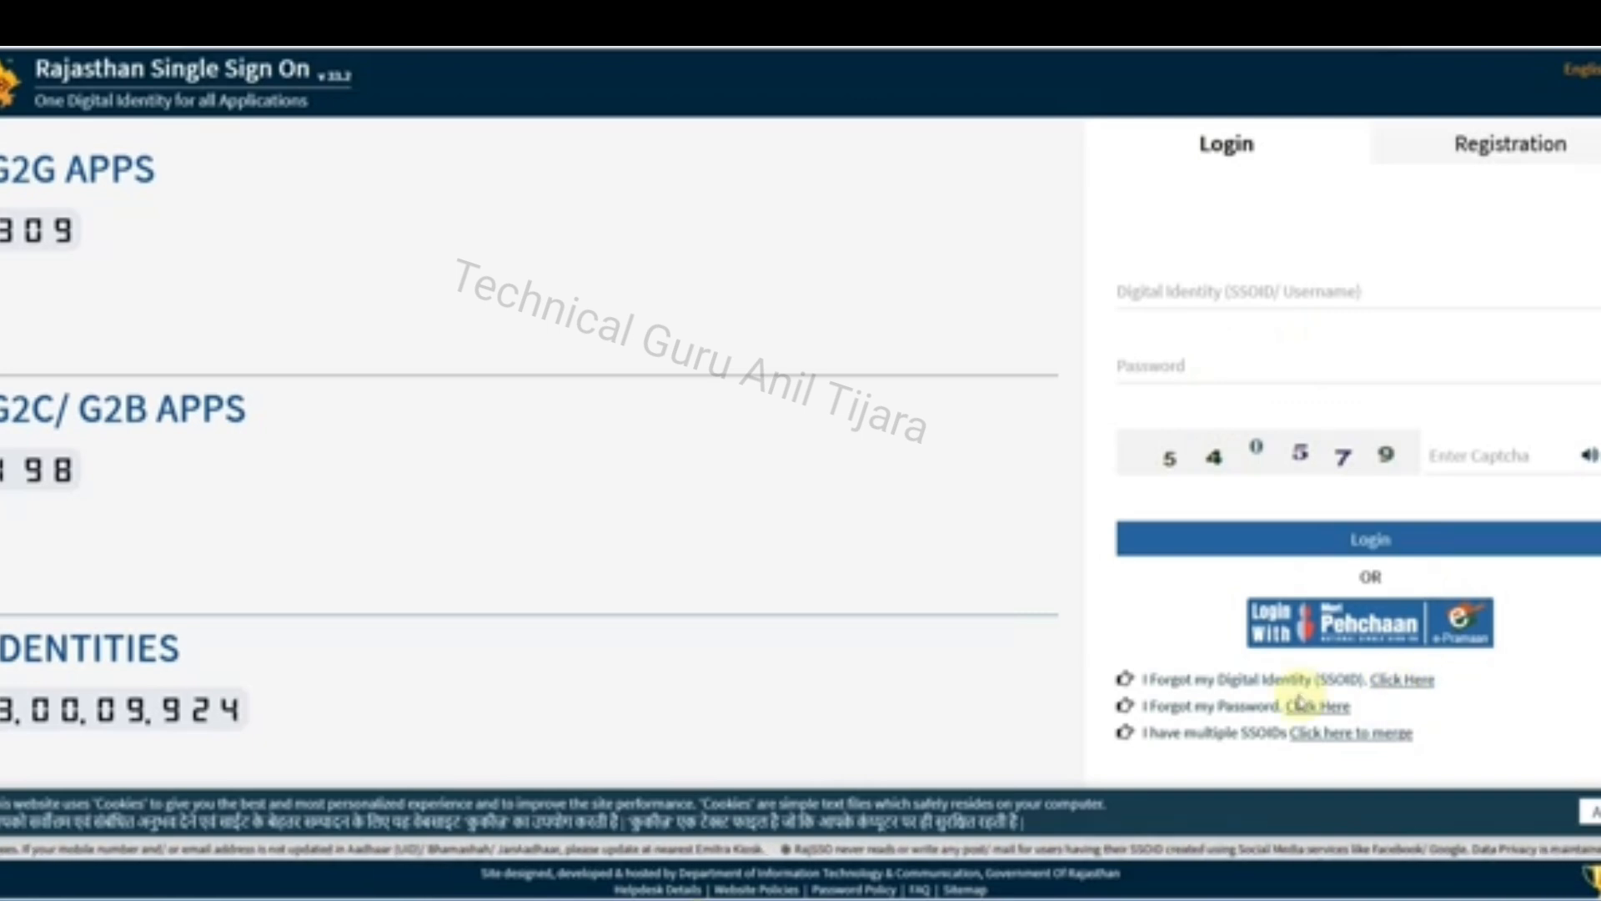
Start a citizen registration through Google and place the cursor in the Digital Identity (SSOID/Username) field
click(1469, 161)
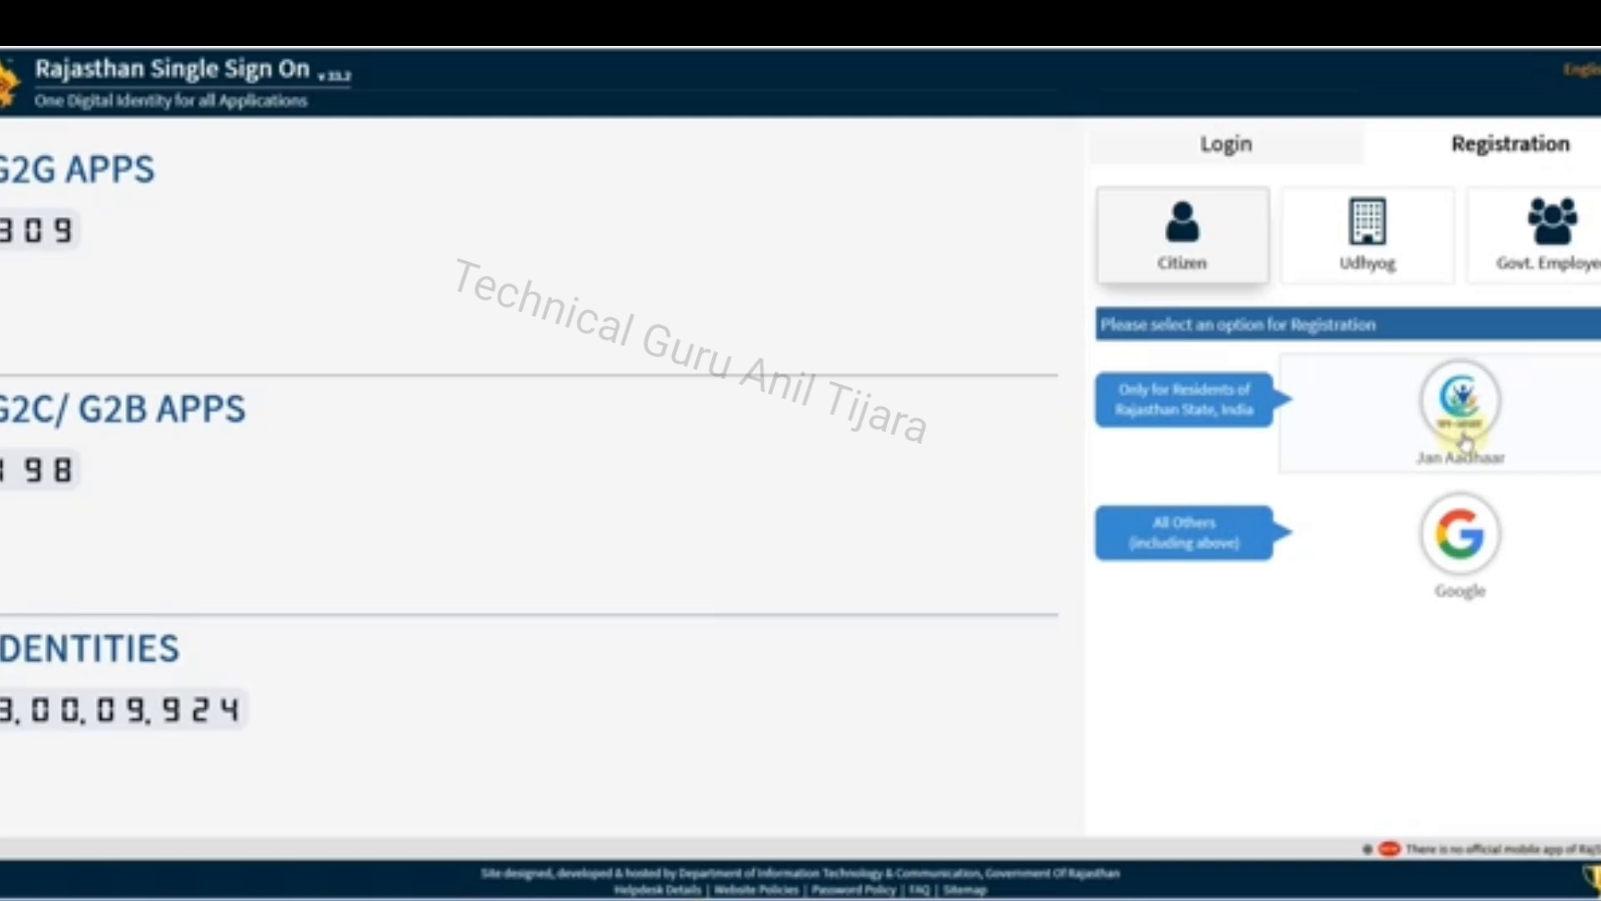
click(1468, 584)
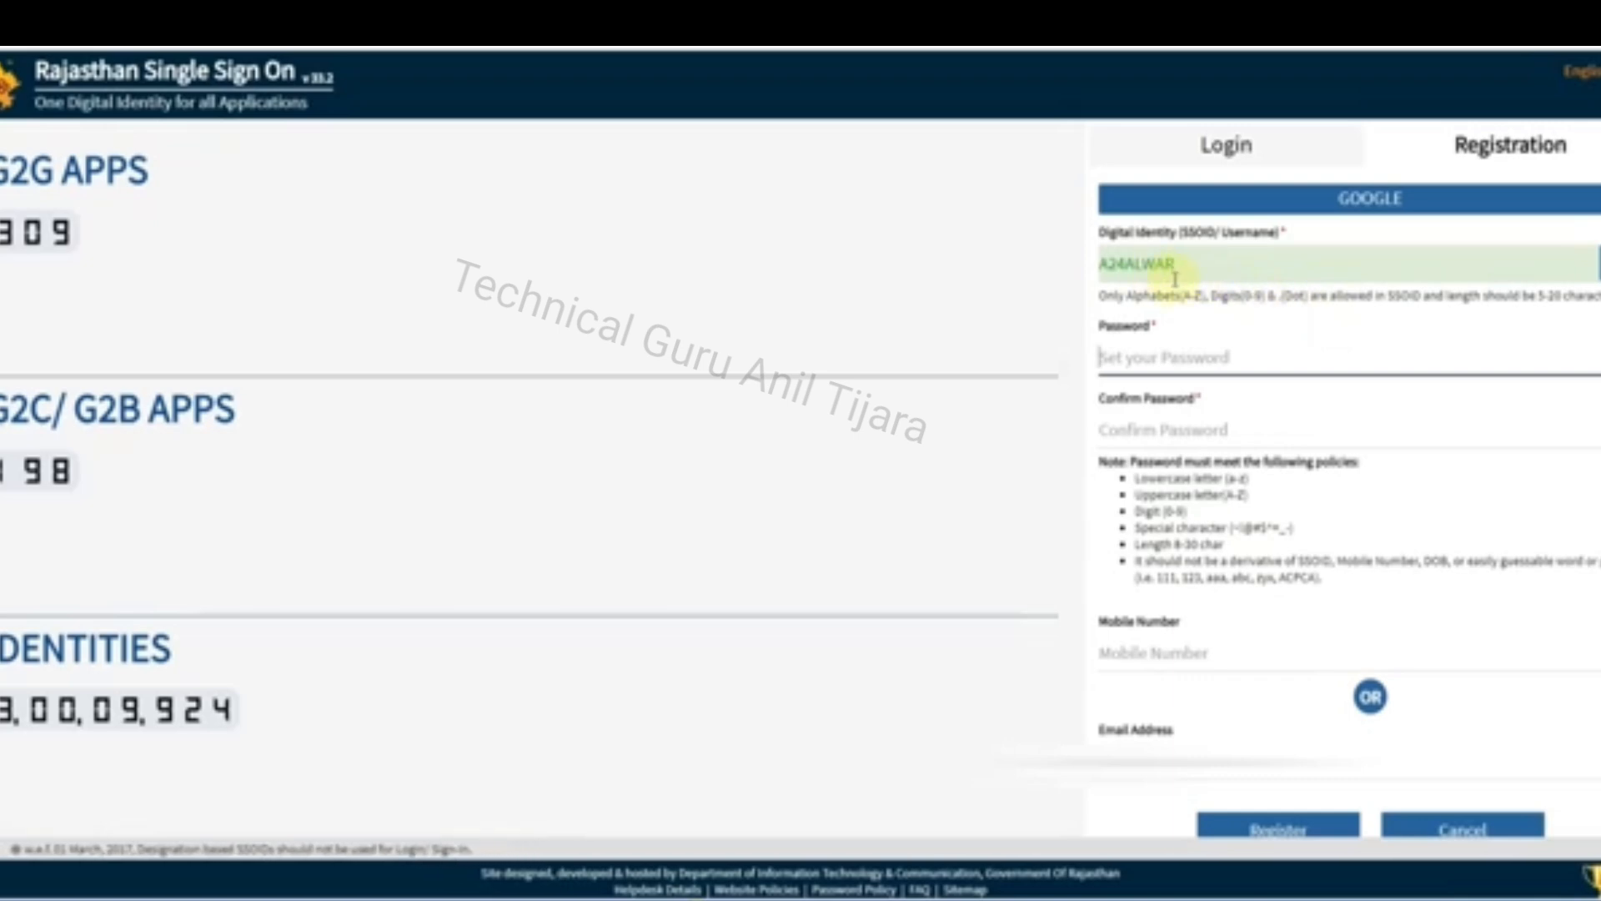
double_click(1198, 267)
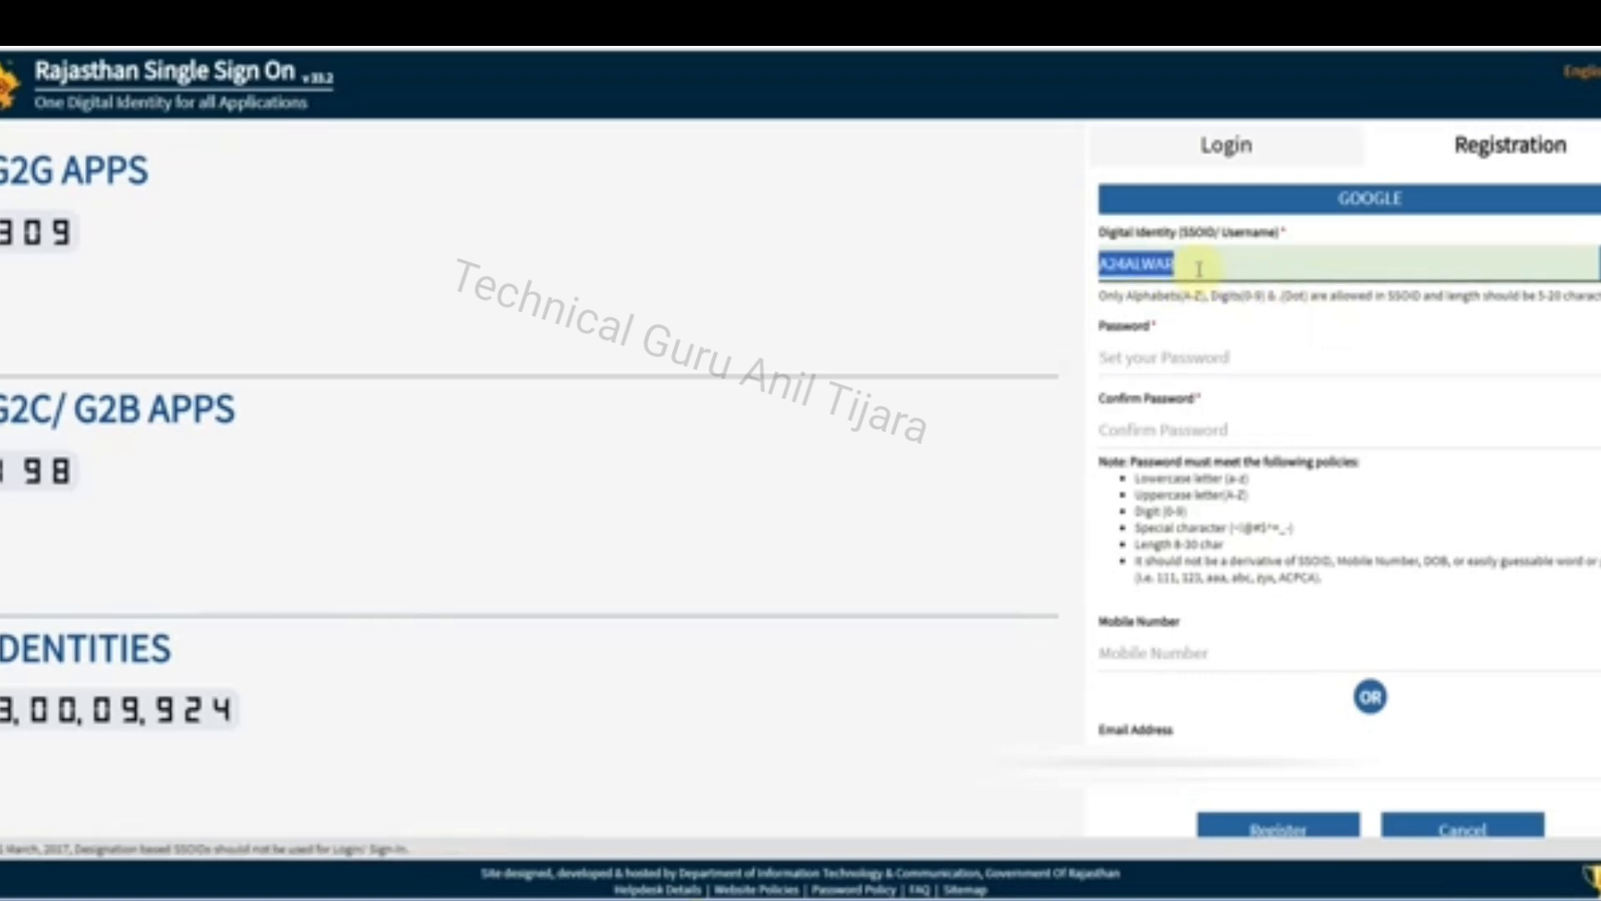
click(1183, 266)
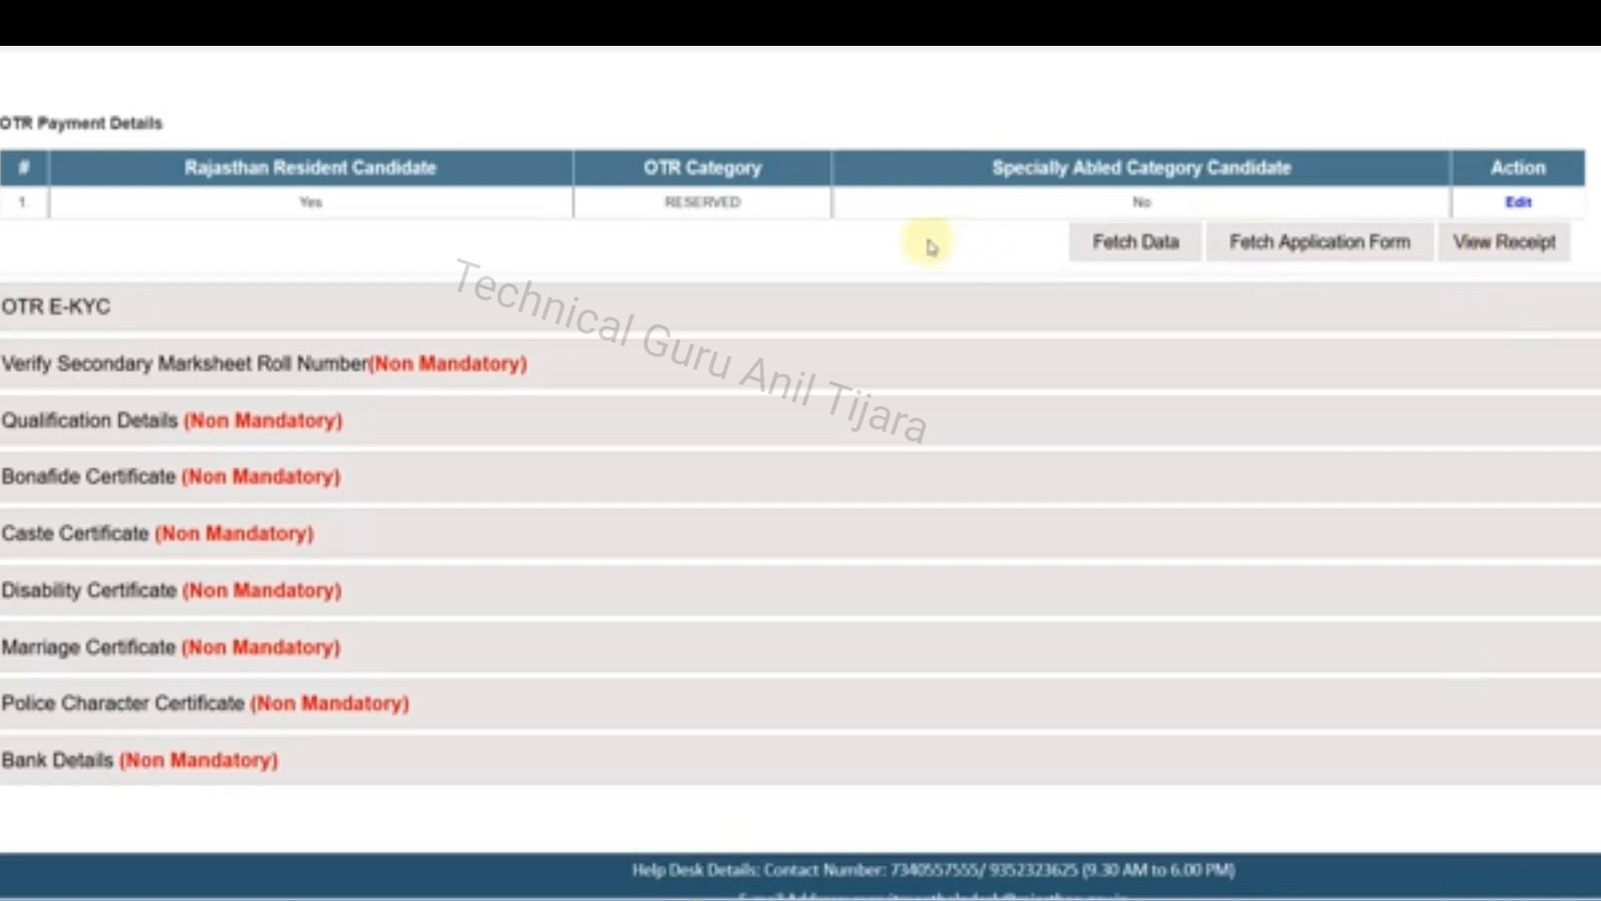
Open the OTR payment details for editing, check the category options, and close the Pay Fee dialog without changing anything
click(1517, 203)
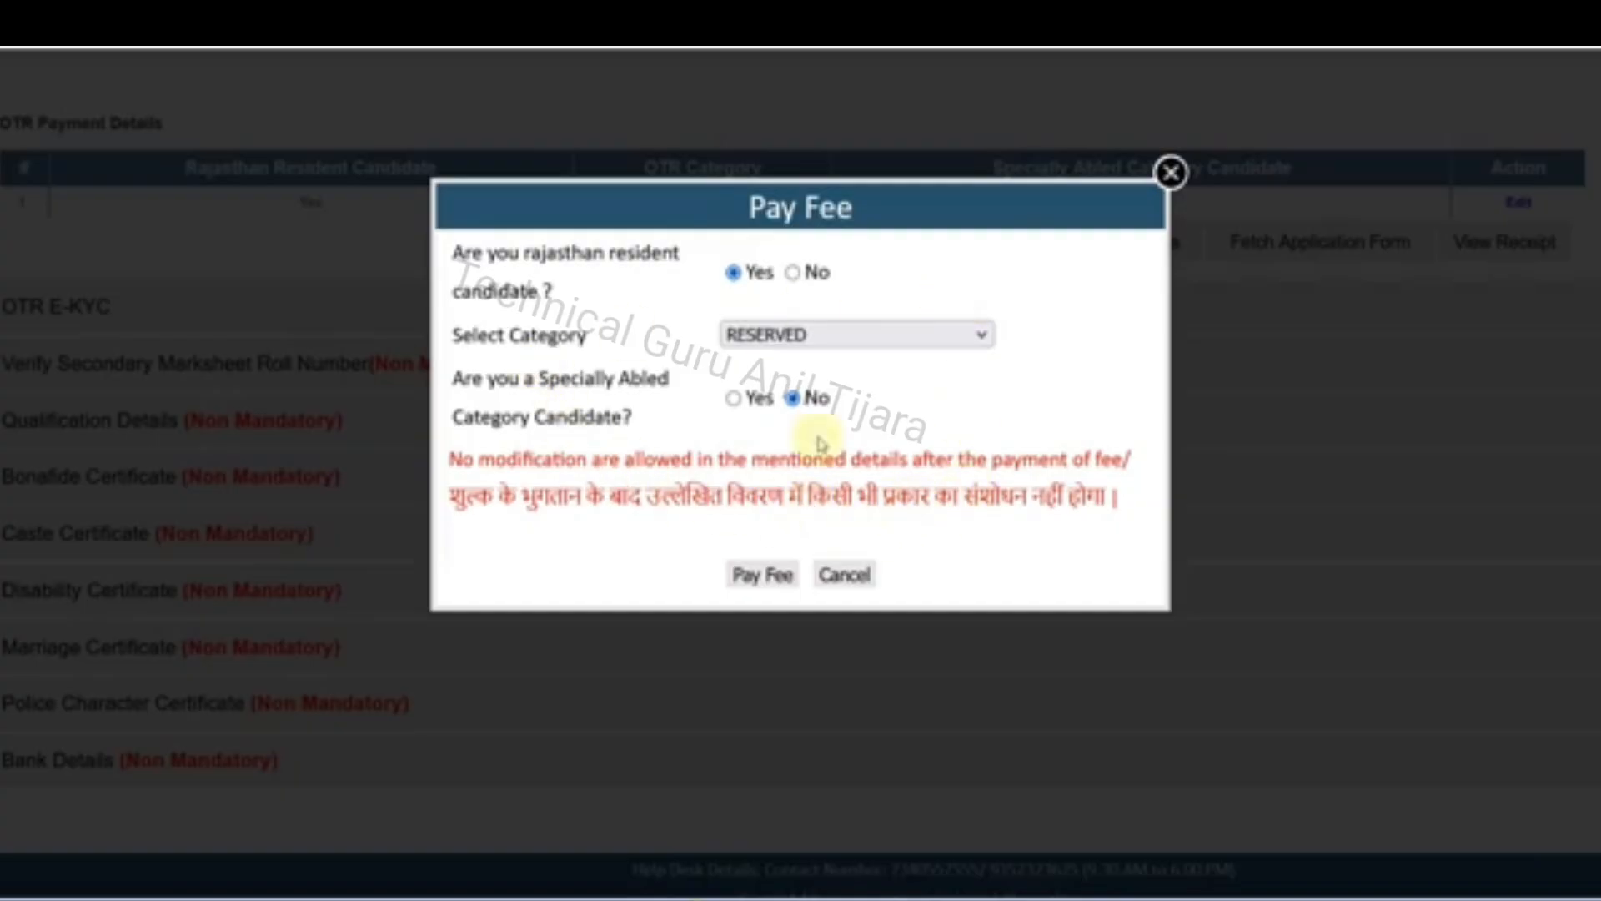
click(962, 338)
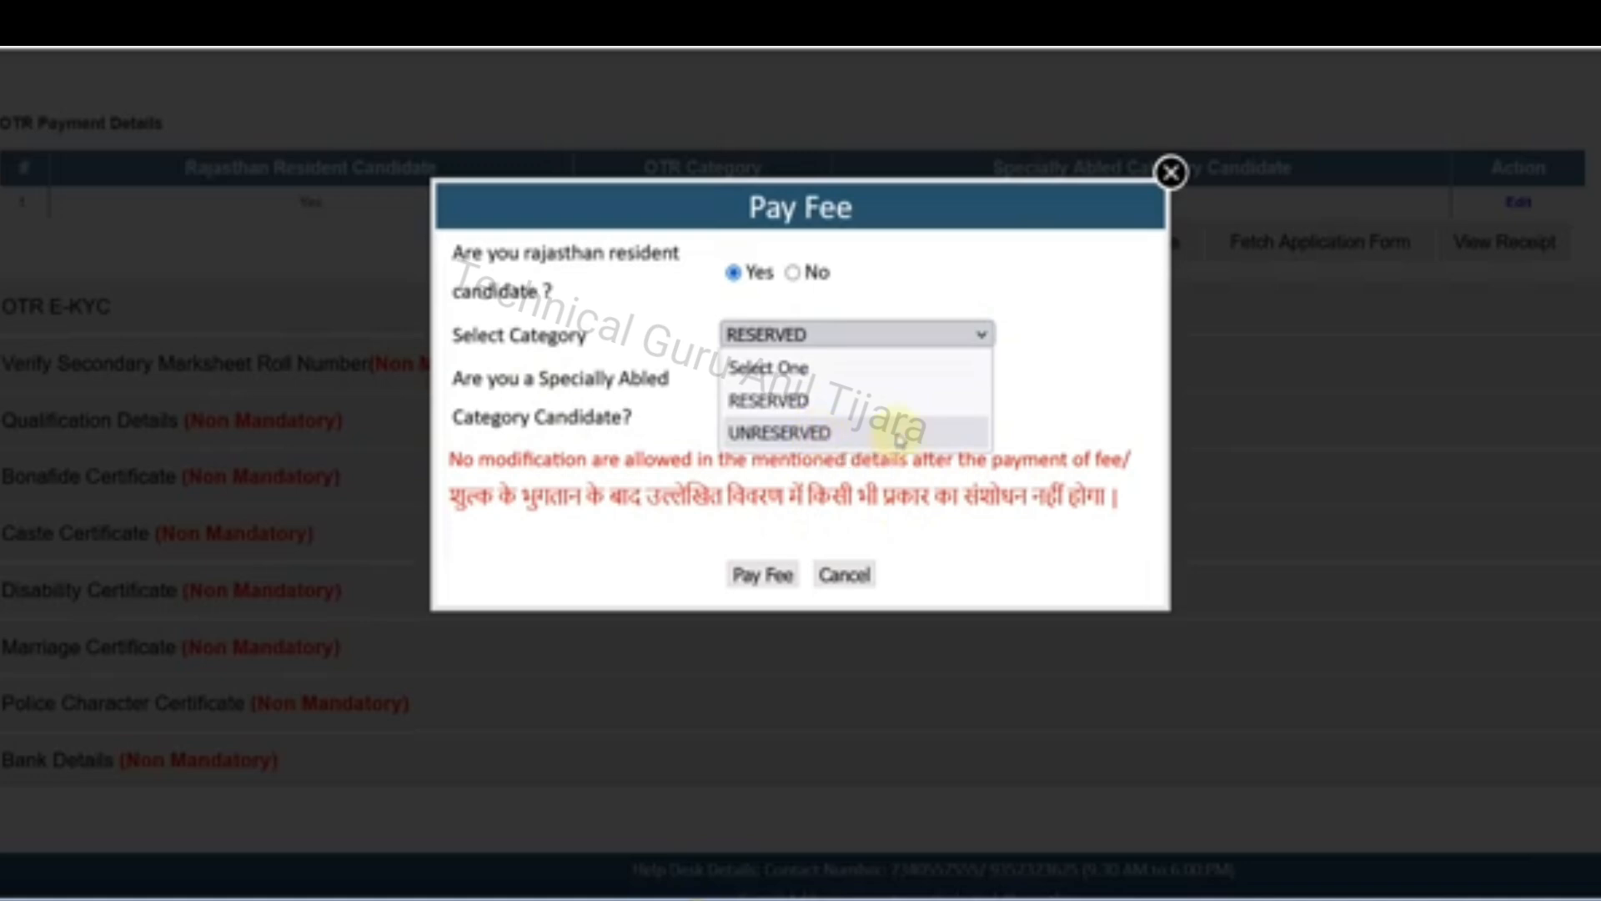
click(1011, 420)
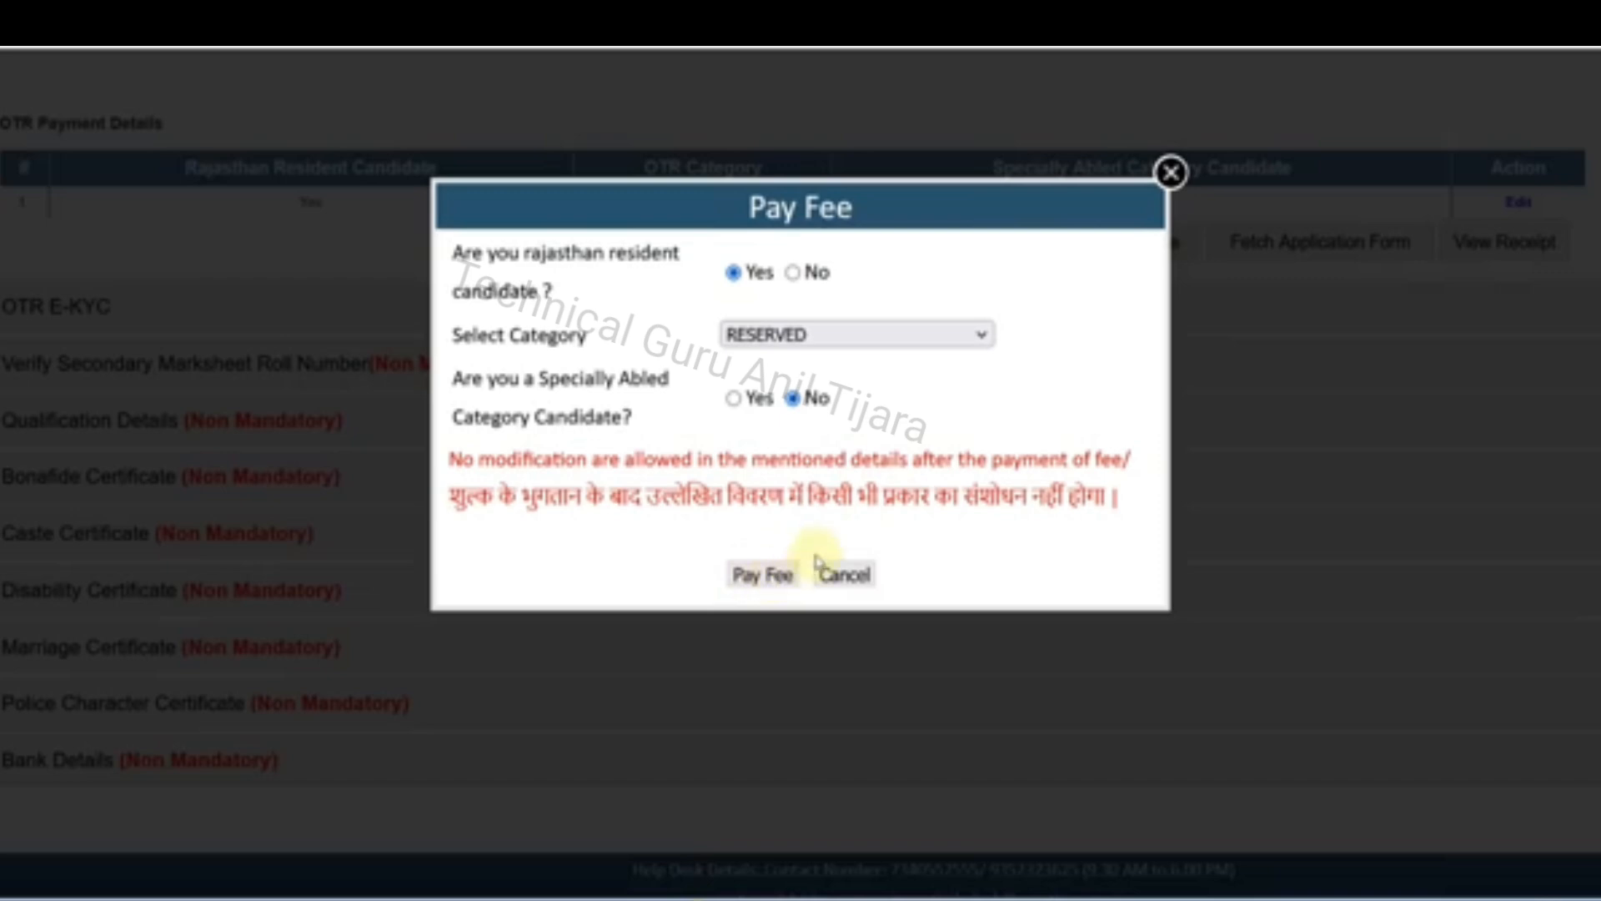
click(1170, 175)
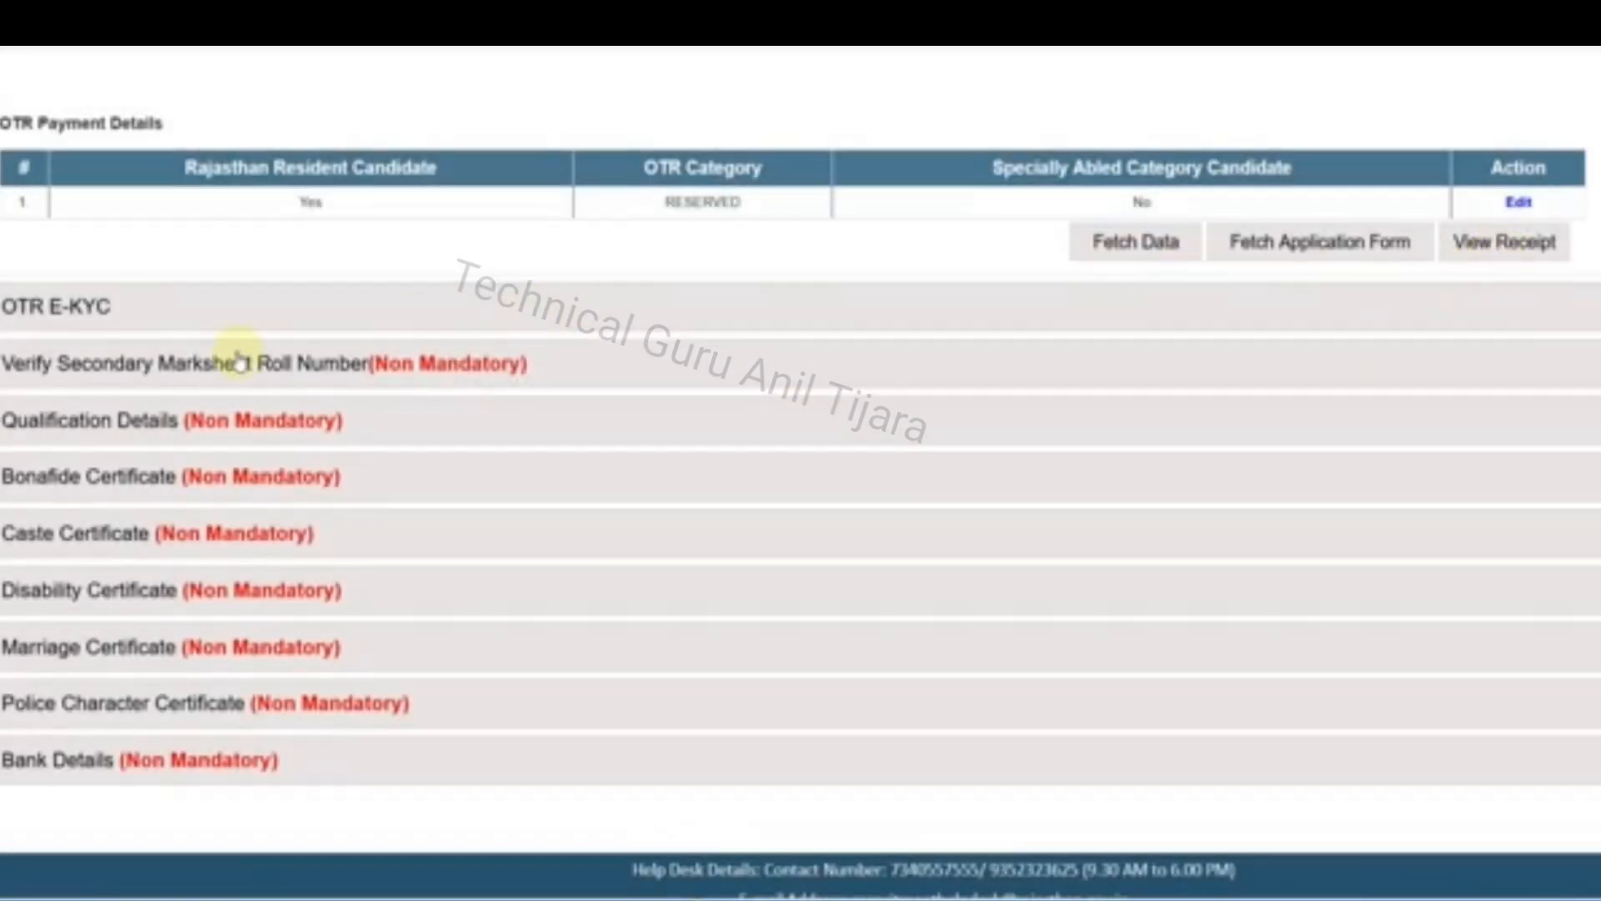
Show the OTR E-KYC section and view the sample file for the handwritten specimen at 100% zoom
click(87, 321)
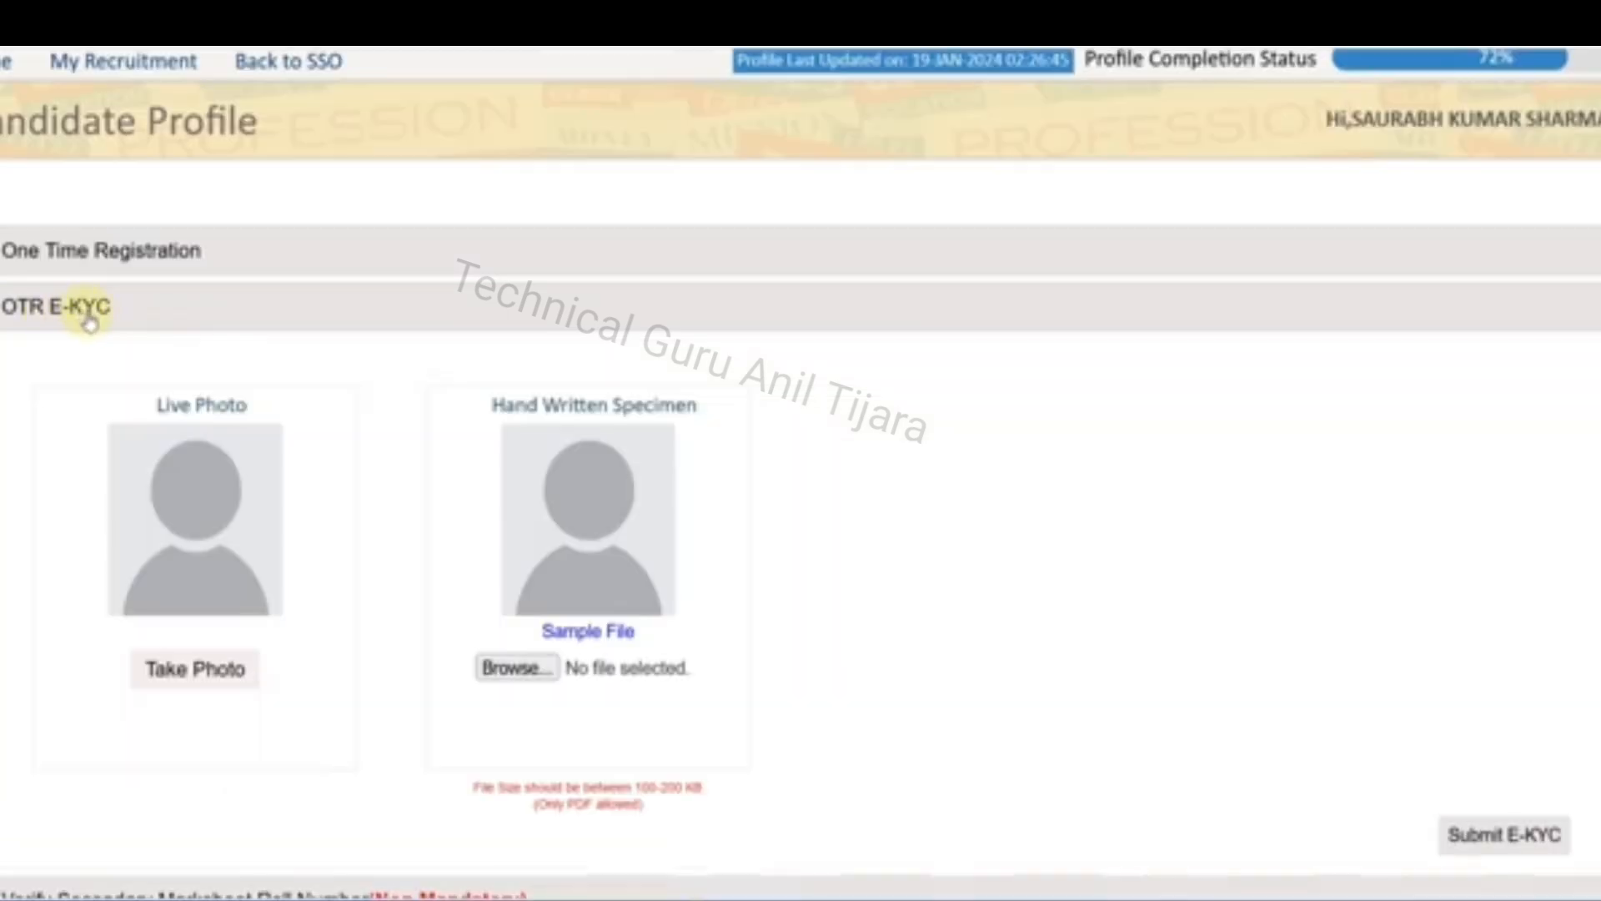
scroll(314, 408, down, 3)
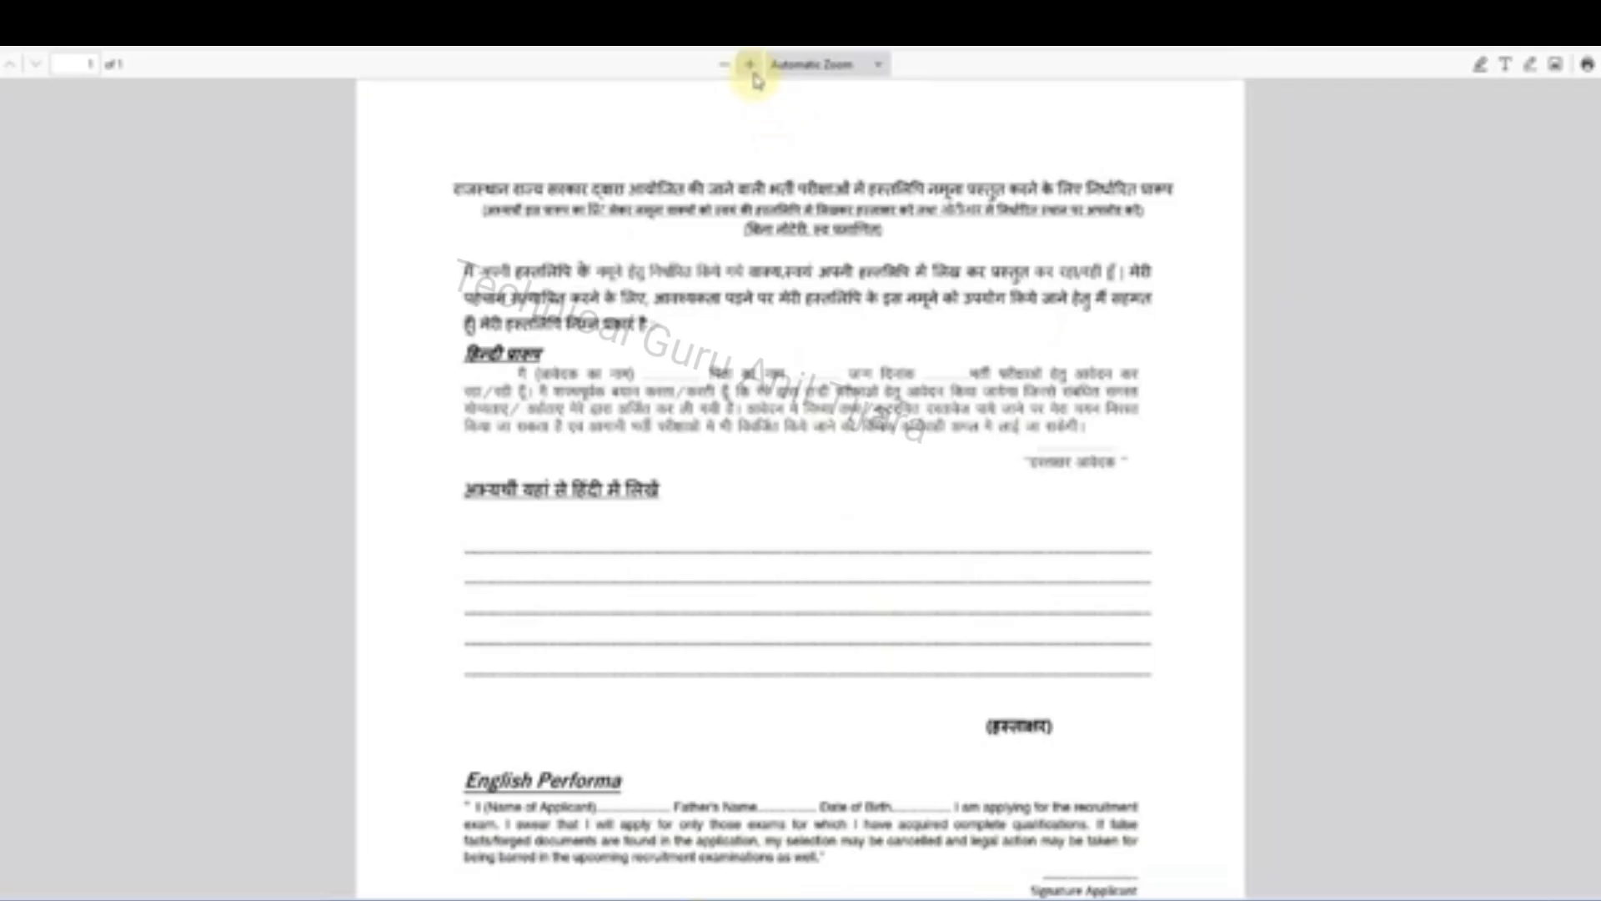
click(749, 64)
click(749, 64)
Examine the specimen form's Hindi and English declarations, writing lines, and the signature, SSO Id, OTR No and address fields
scroll(907, 510, down, 1)
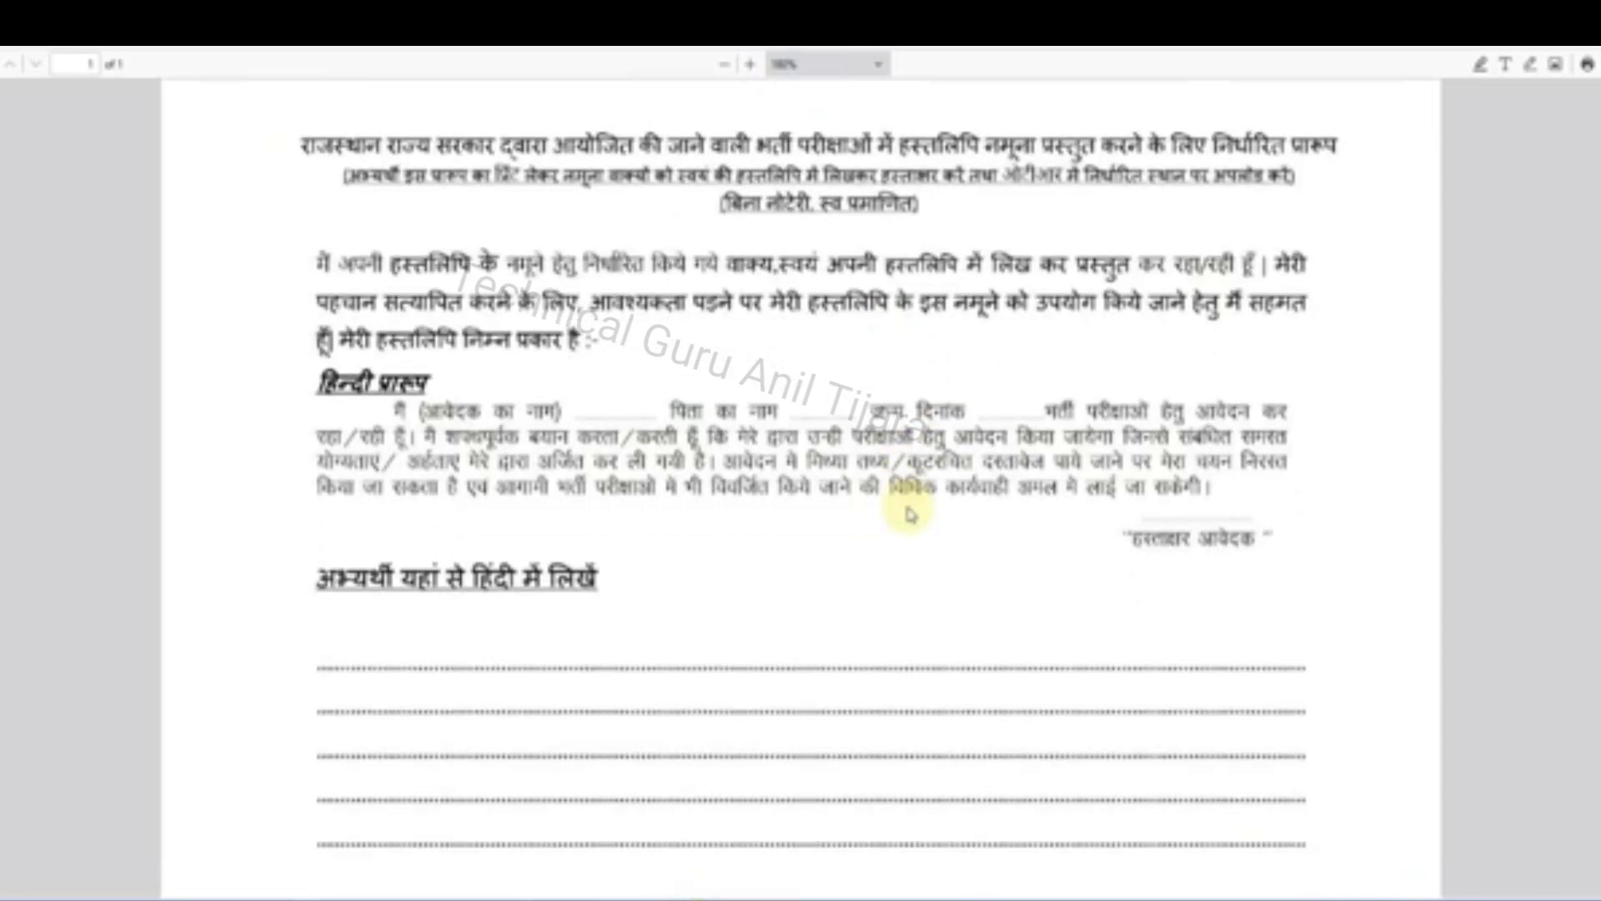
scroll(588, 649, down, 1)
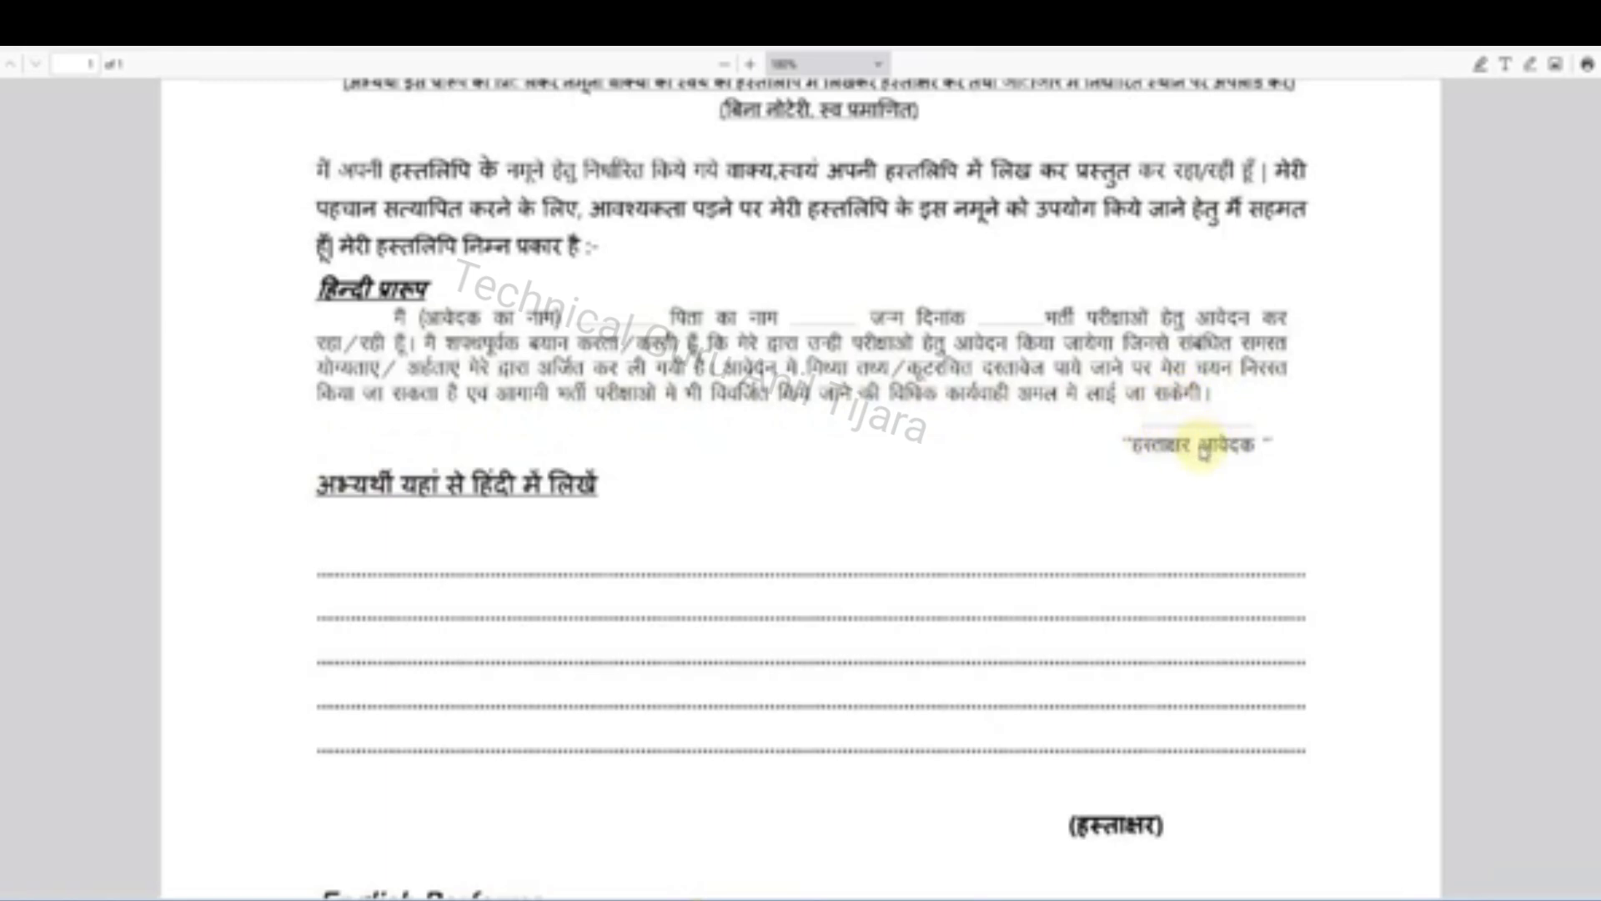
scroll(1203, 447, down, 1)
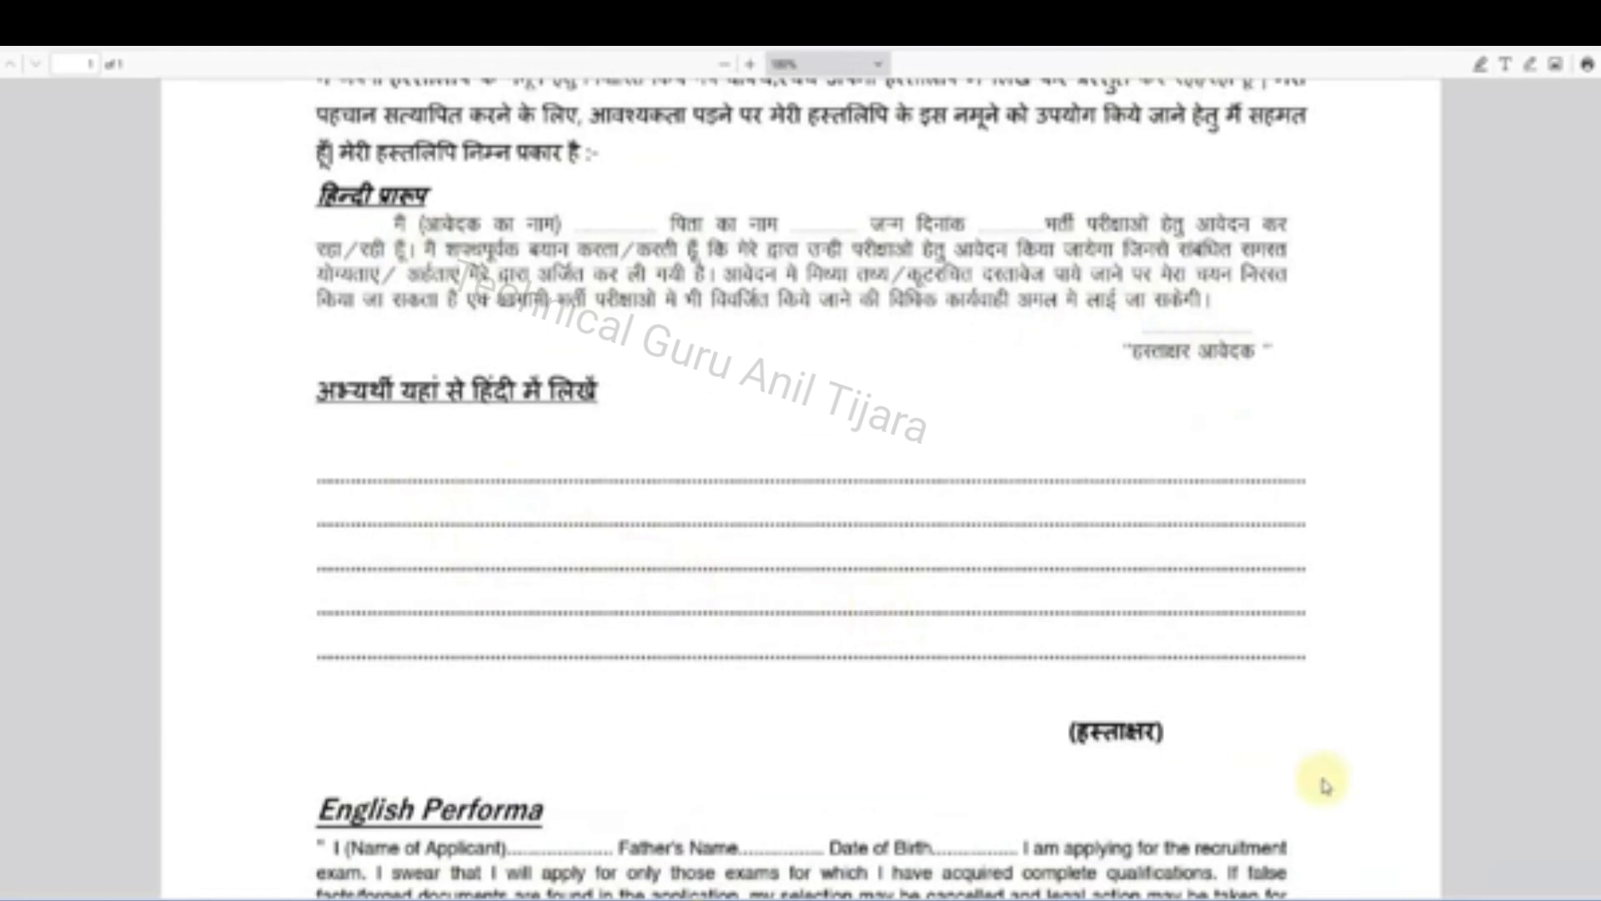
scroll(1042, 663, down, 5)
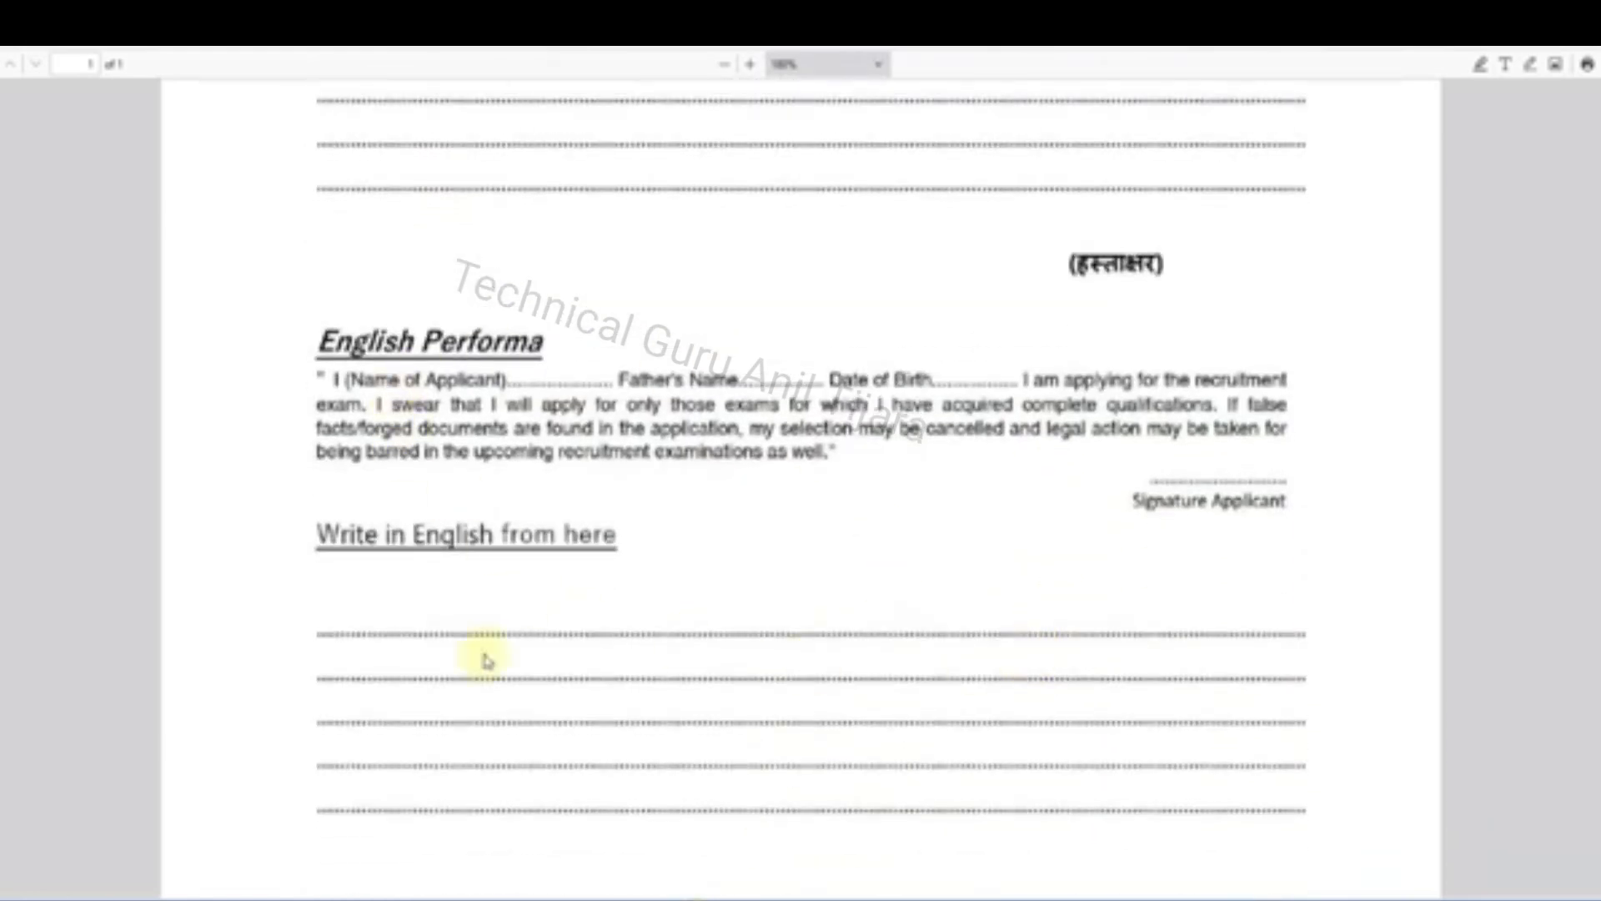
scroll(534, 467, down, 1)
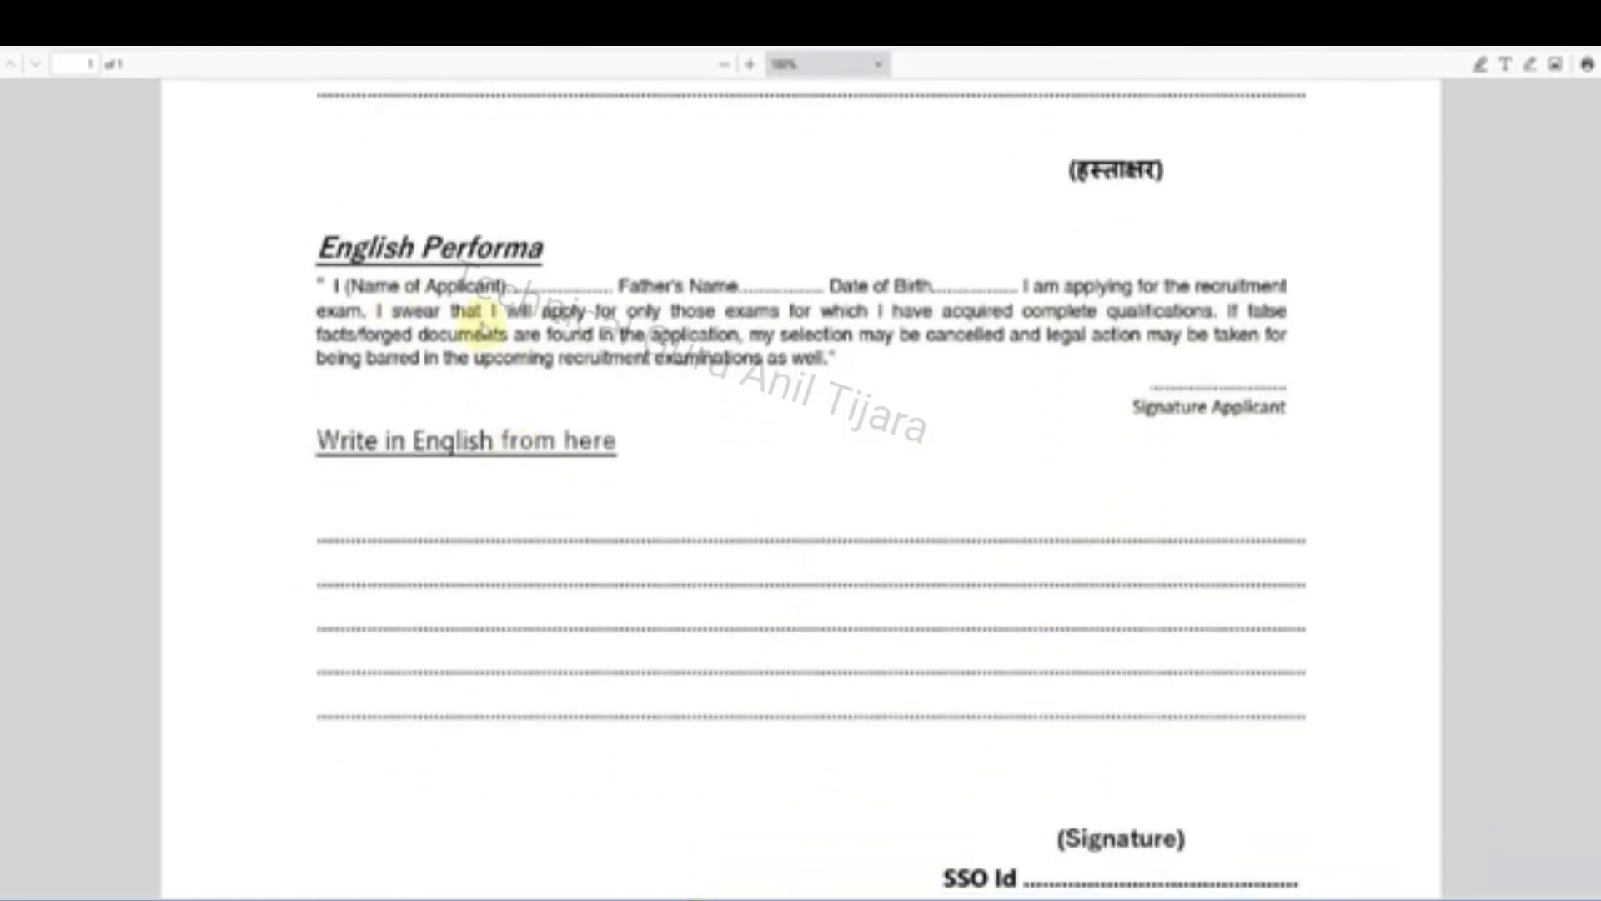
scroll(768, 608, down, 2)
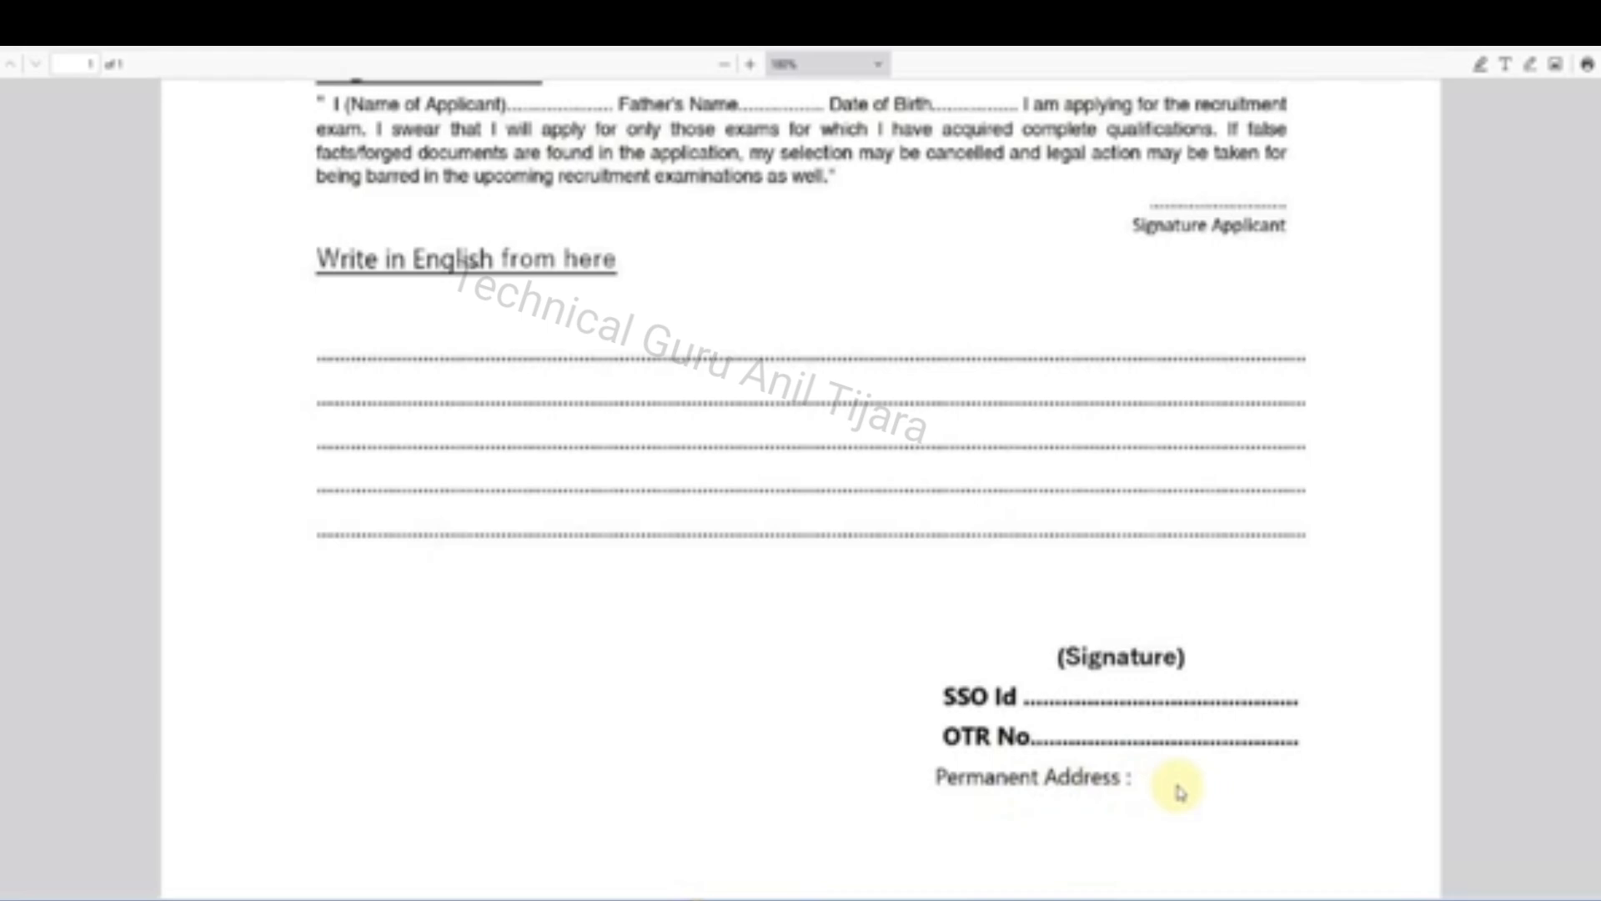
scroll(1179, 792, up, 15)
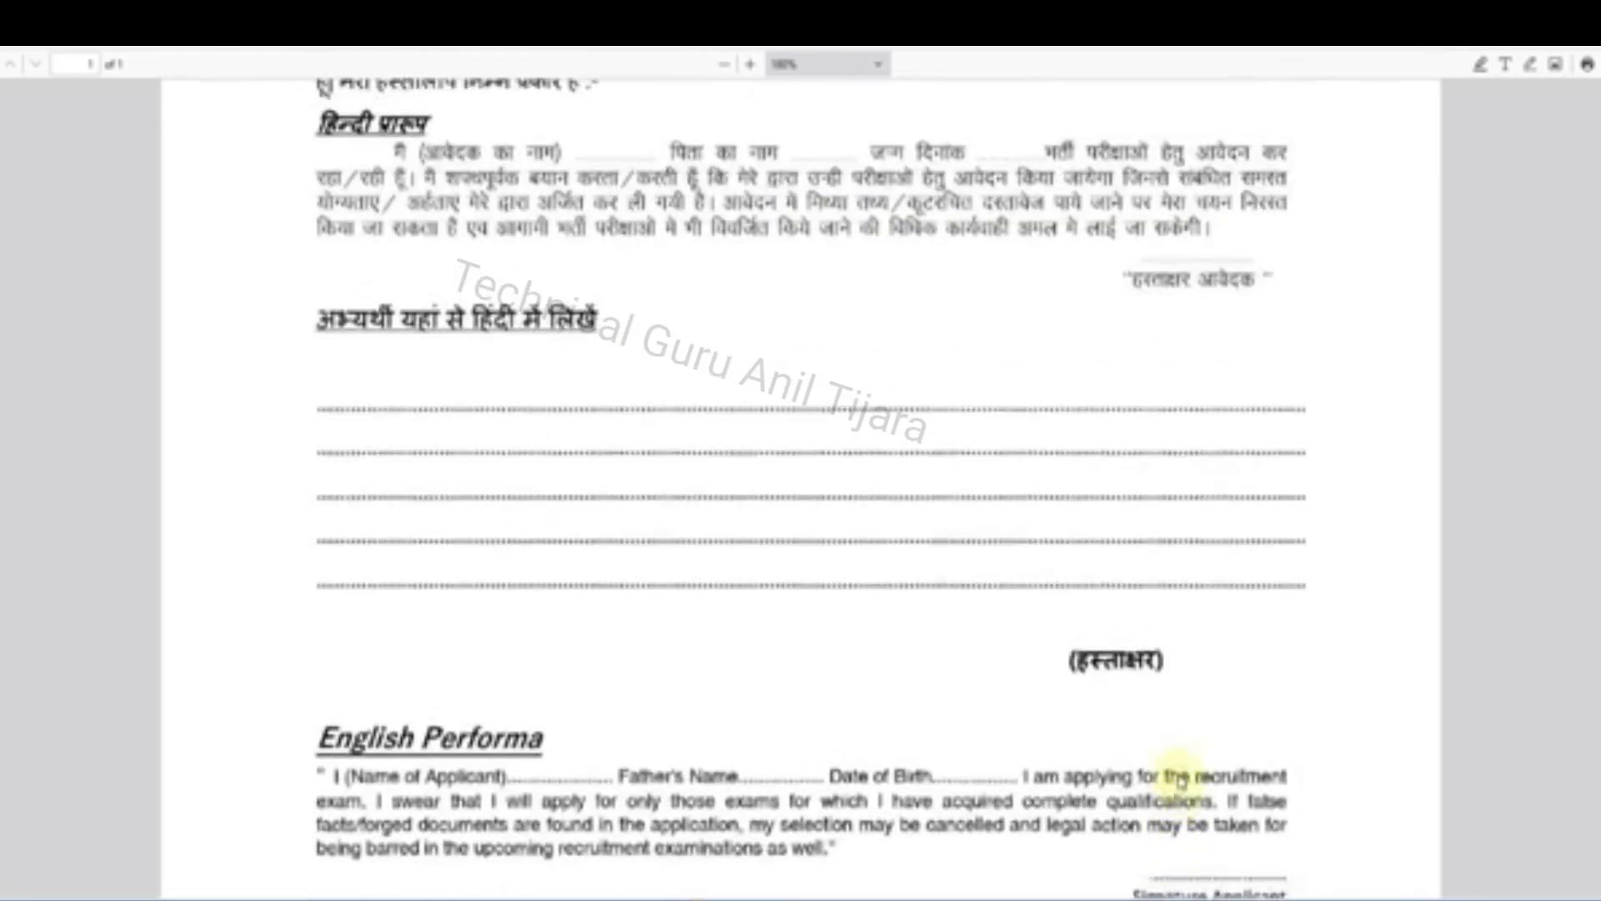
scroll(1179, 776, up, 1)
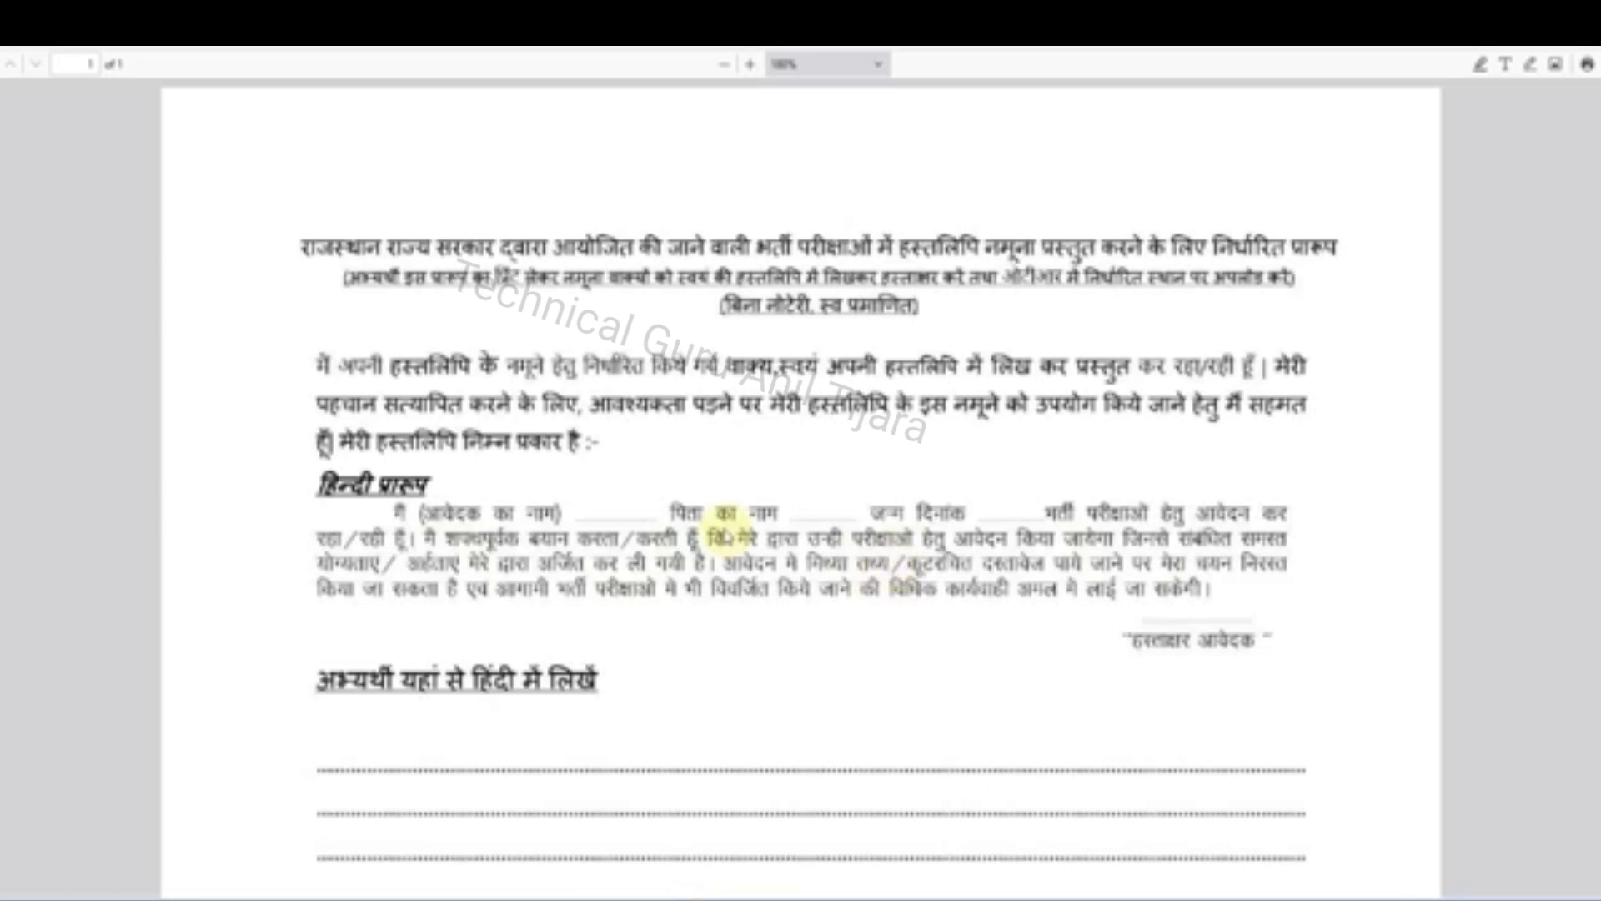
scroll(1151, 471, down, 4)
scroll(1153, 474, down, 7)
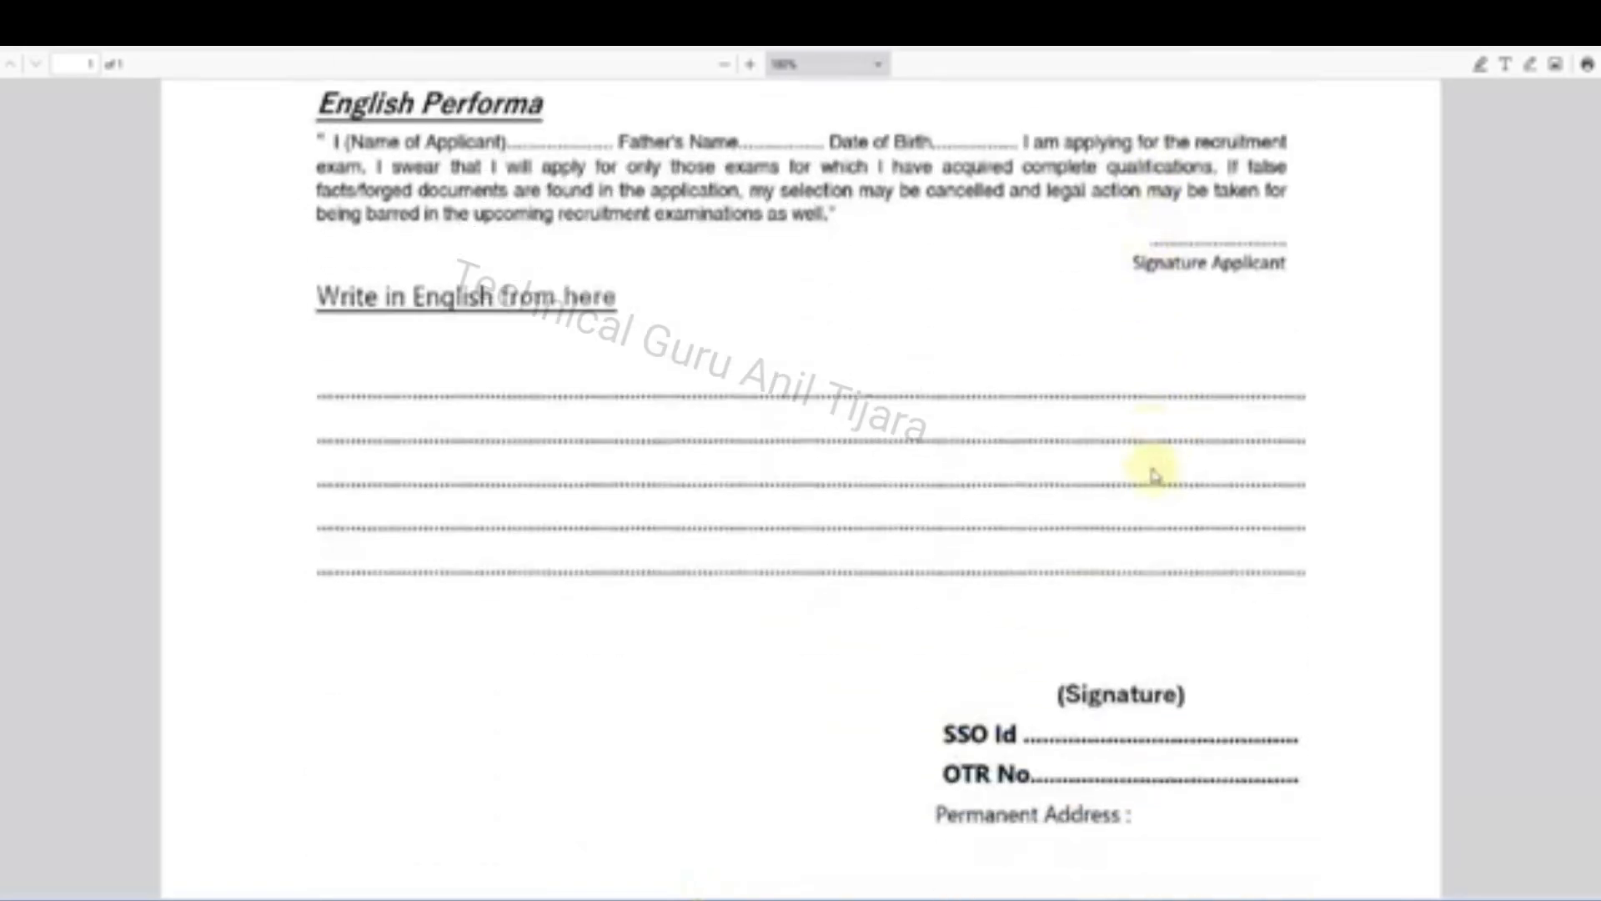
scroll(1145, 529, up, 1)
scroll(1147, 527, up, 10)
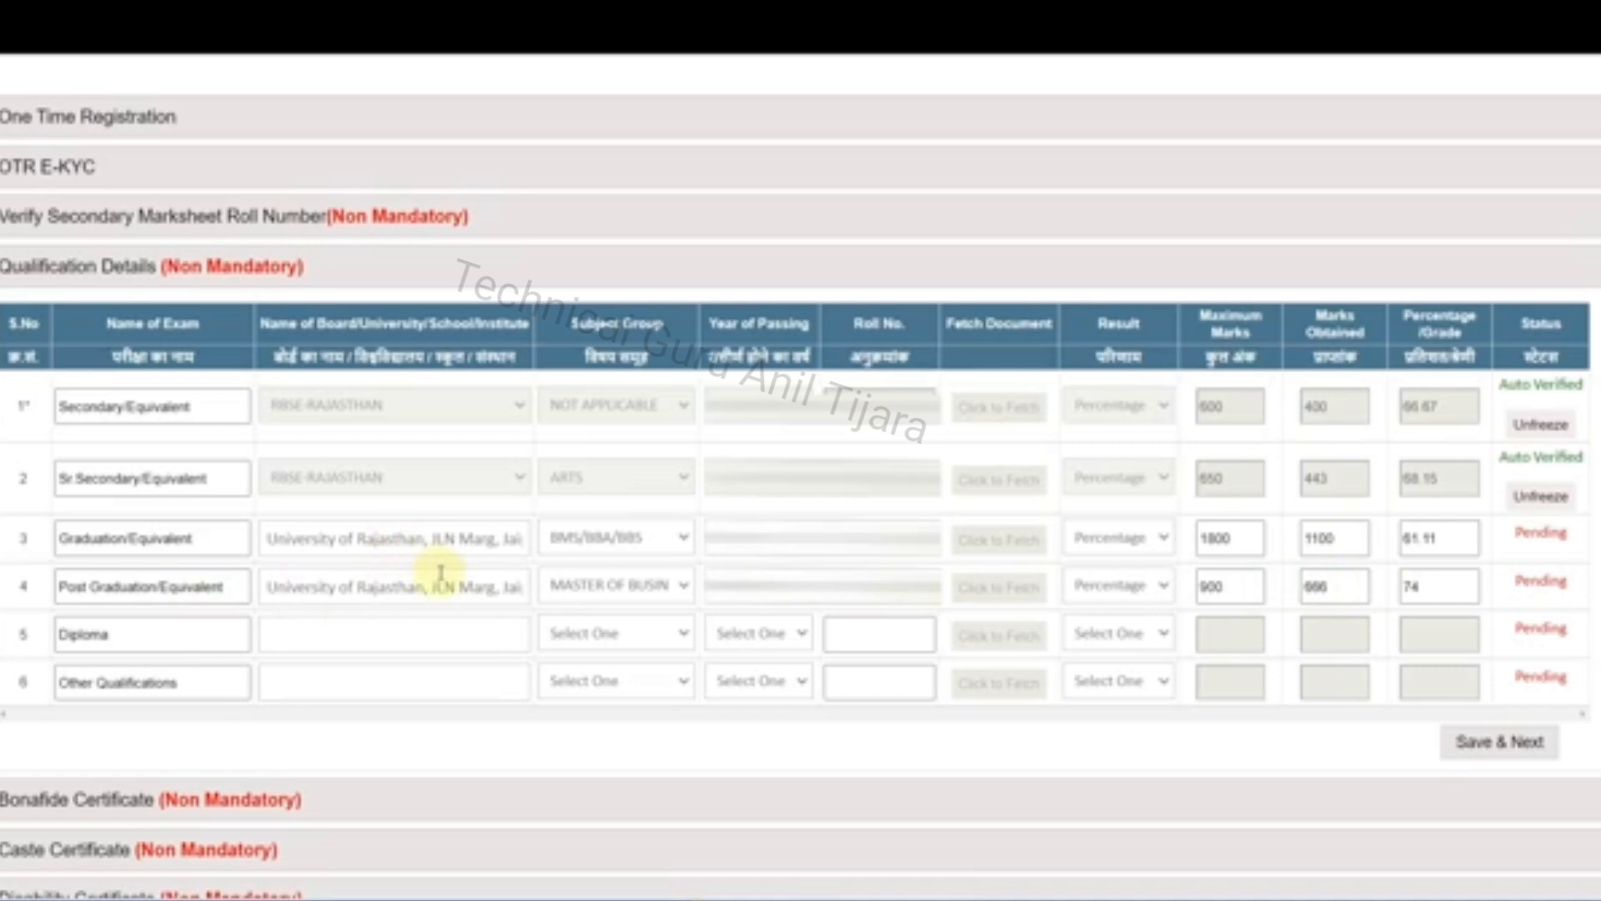
Check the subject group options for Graduation in the qualification details and collapse that section
click(662, 550)
click(664, 552)
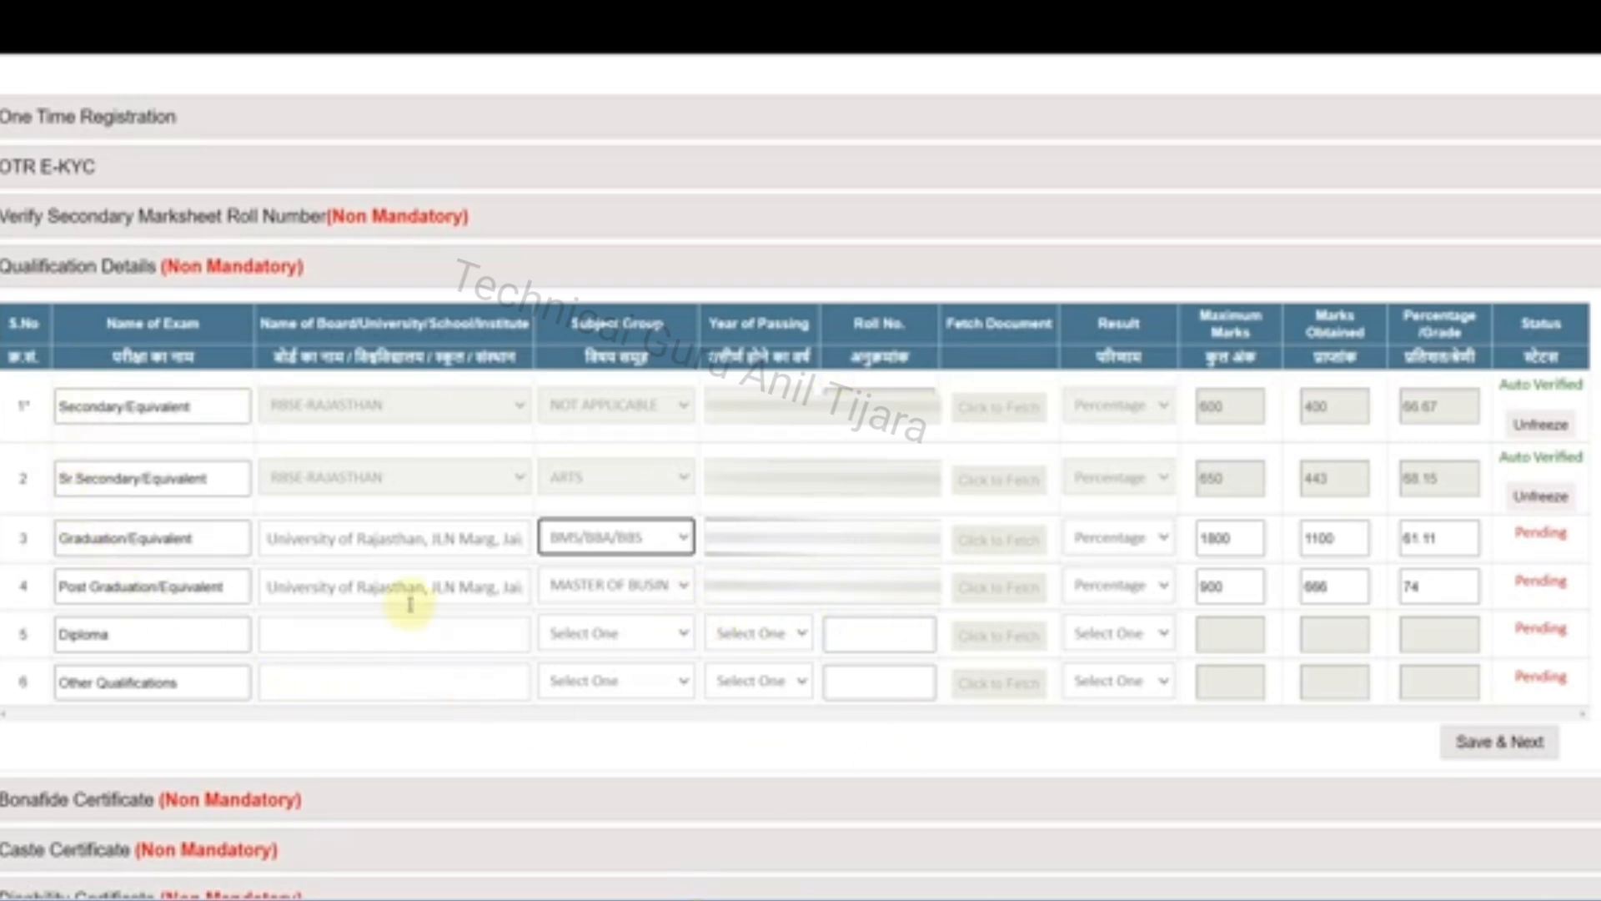
click(67, 265)
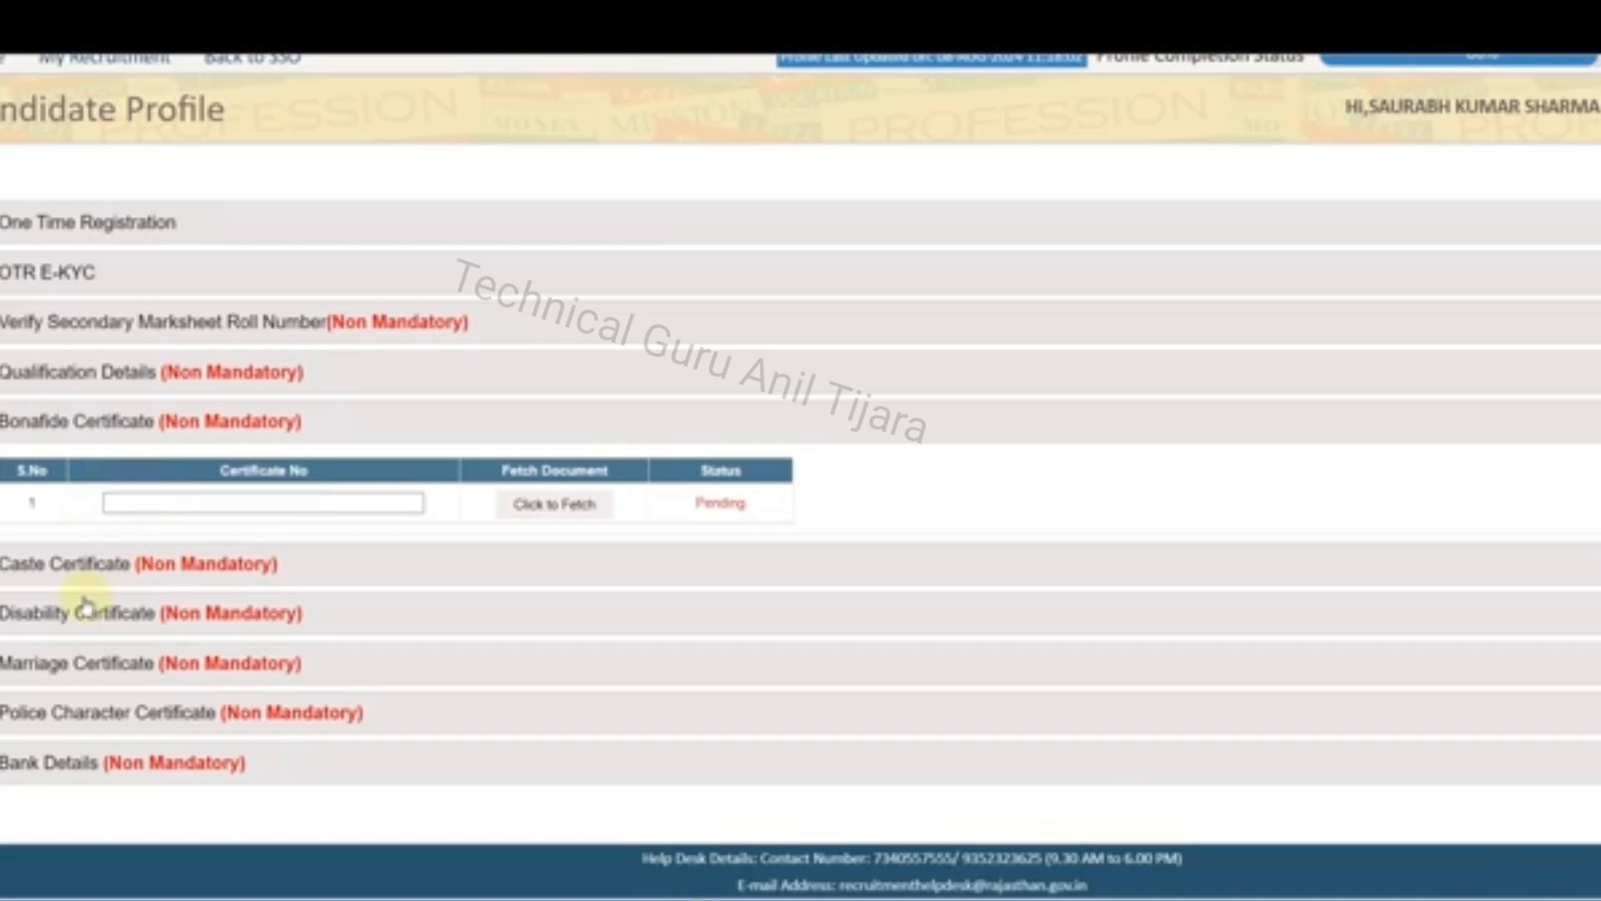
Review the fields required in the Caste, Disability and Marriage Certificate sections and in Bank Details
click(65, 576)
scroll(259, 621, down, 1)
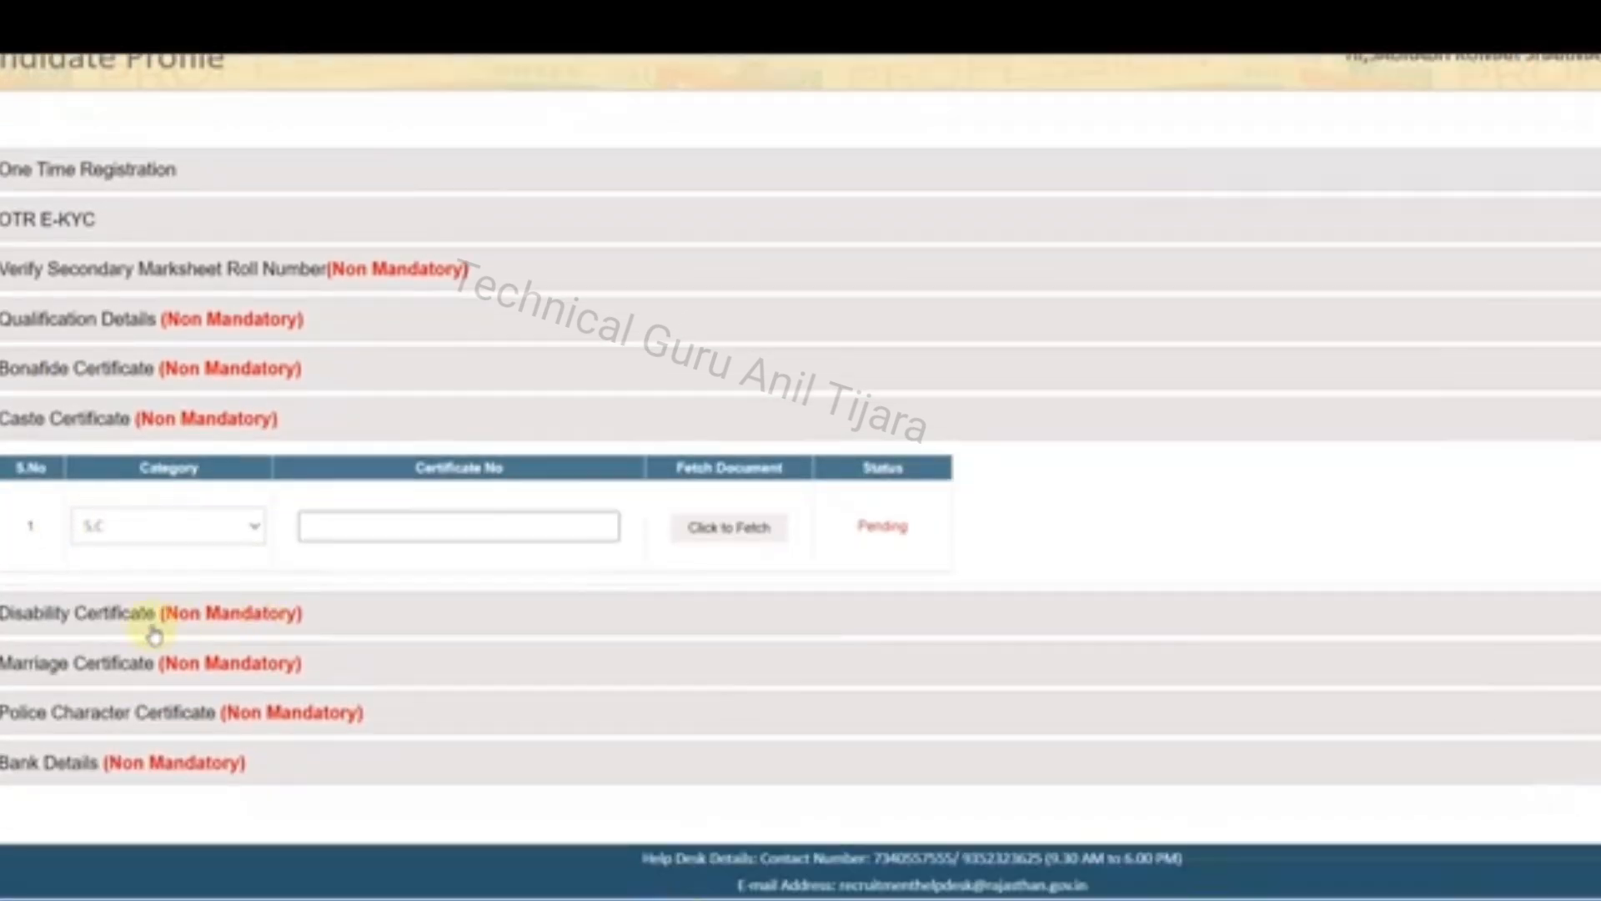
click(98, 621)
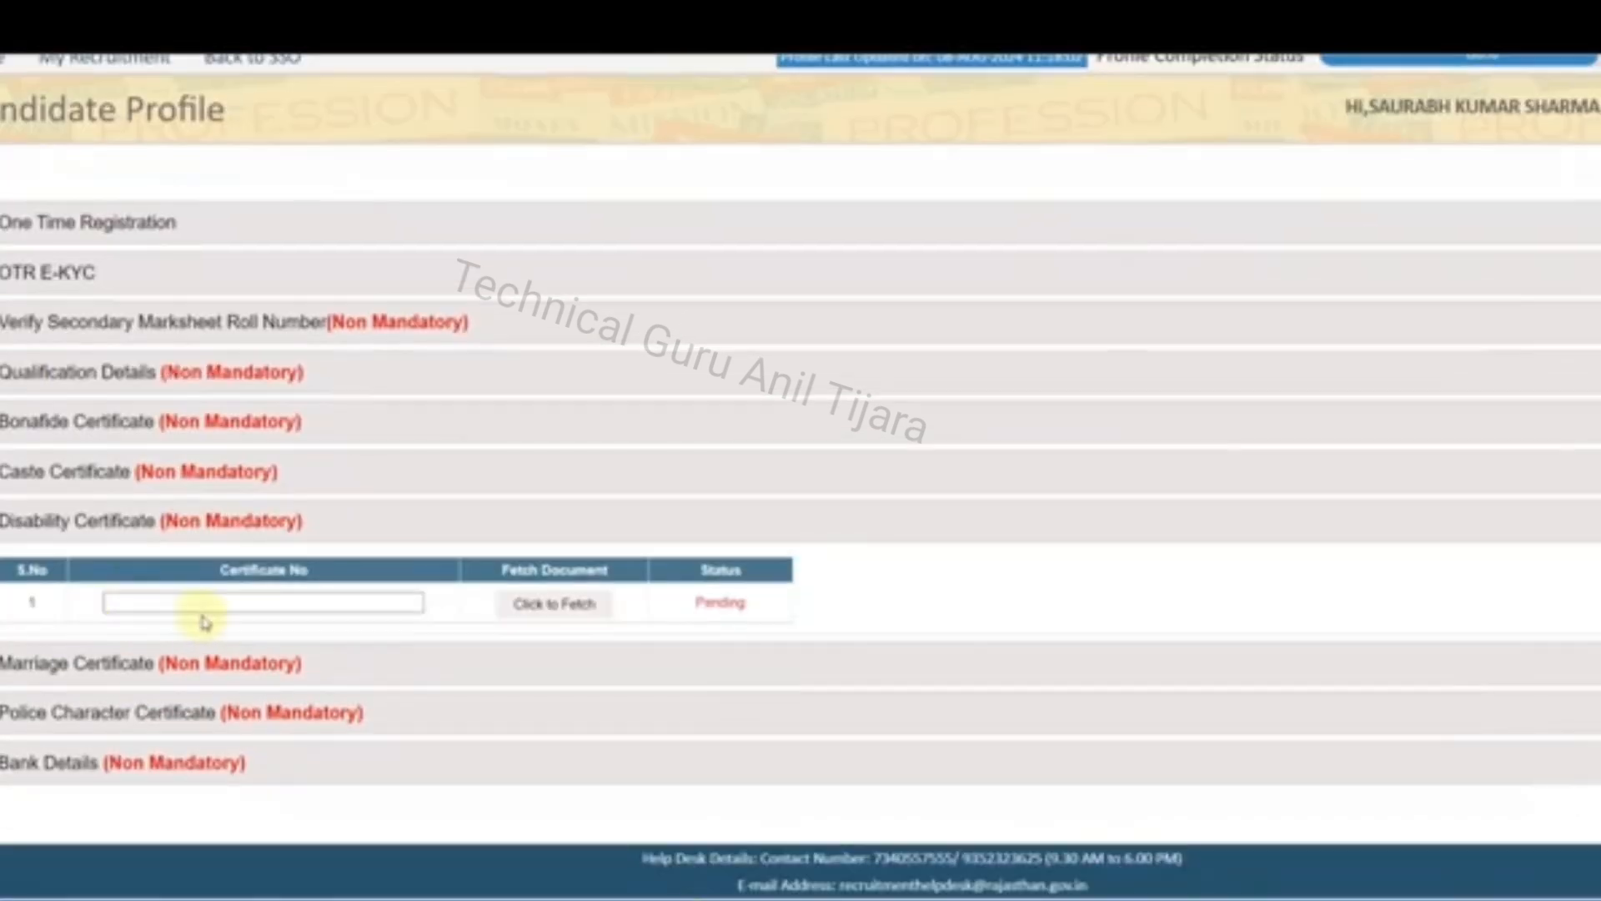
click(118, 672)
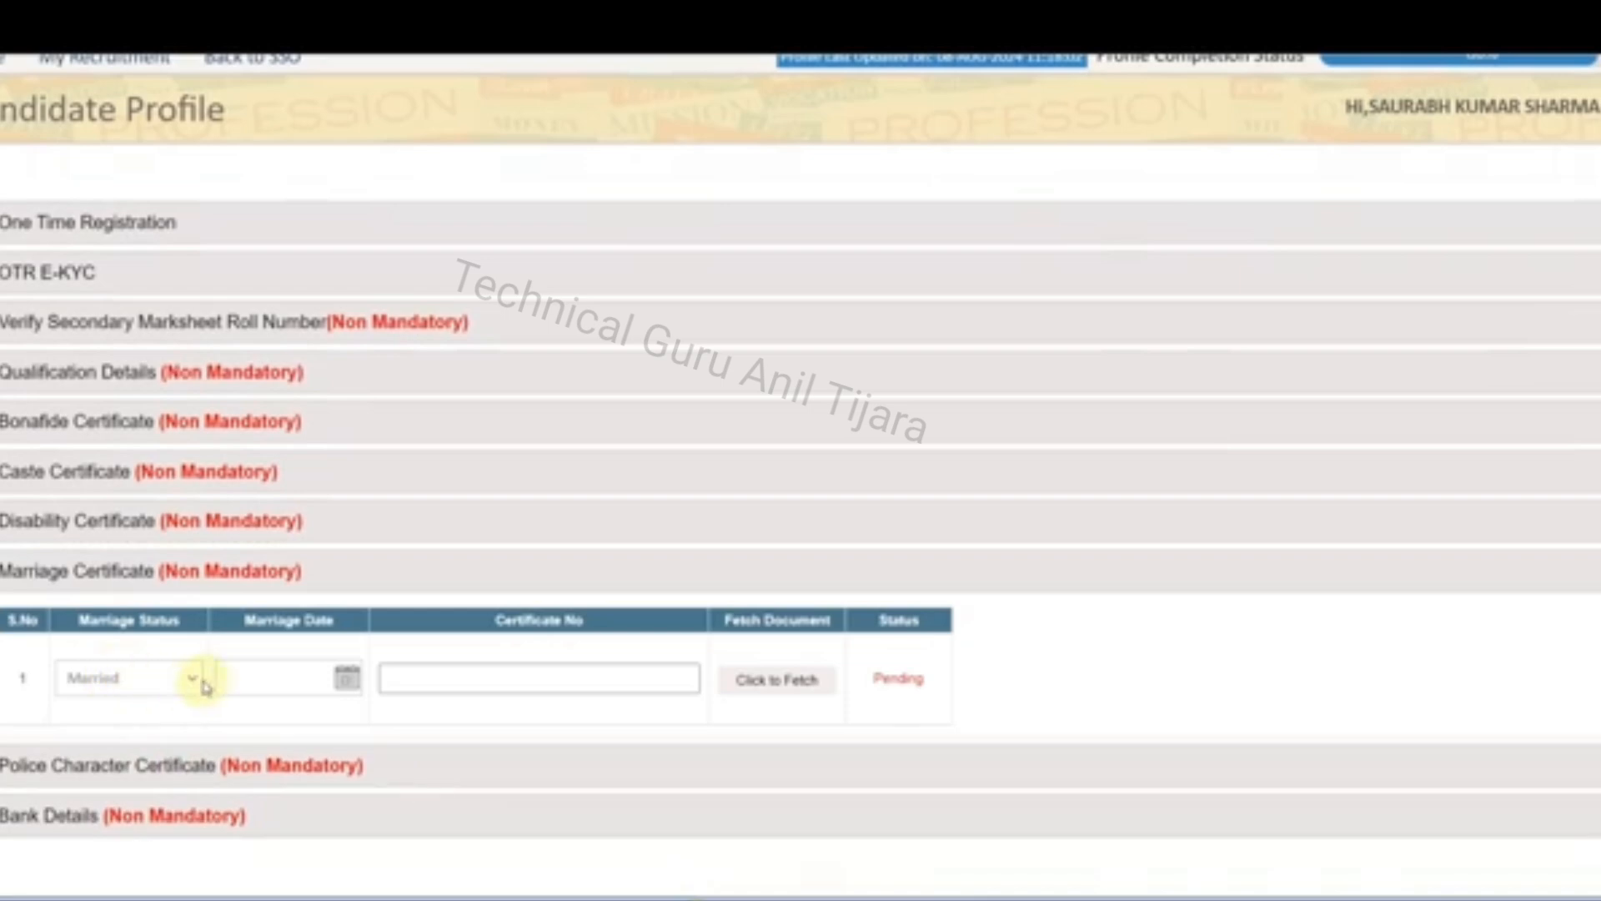
scroll(204, 674, down, 2)
click(52, 767)
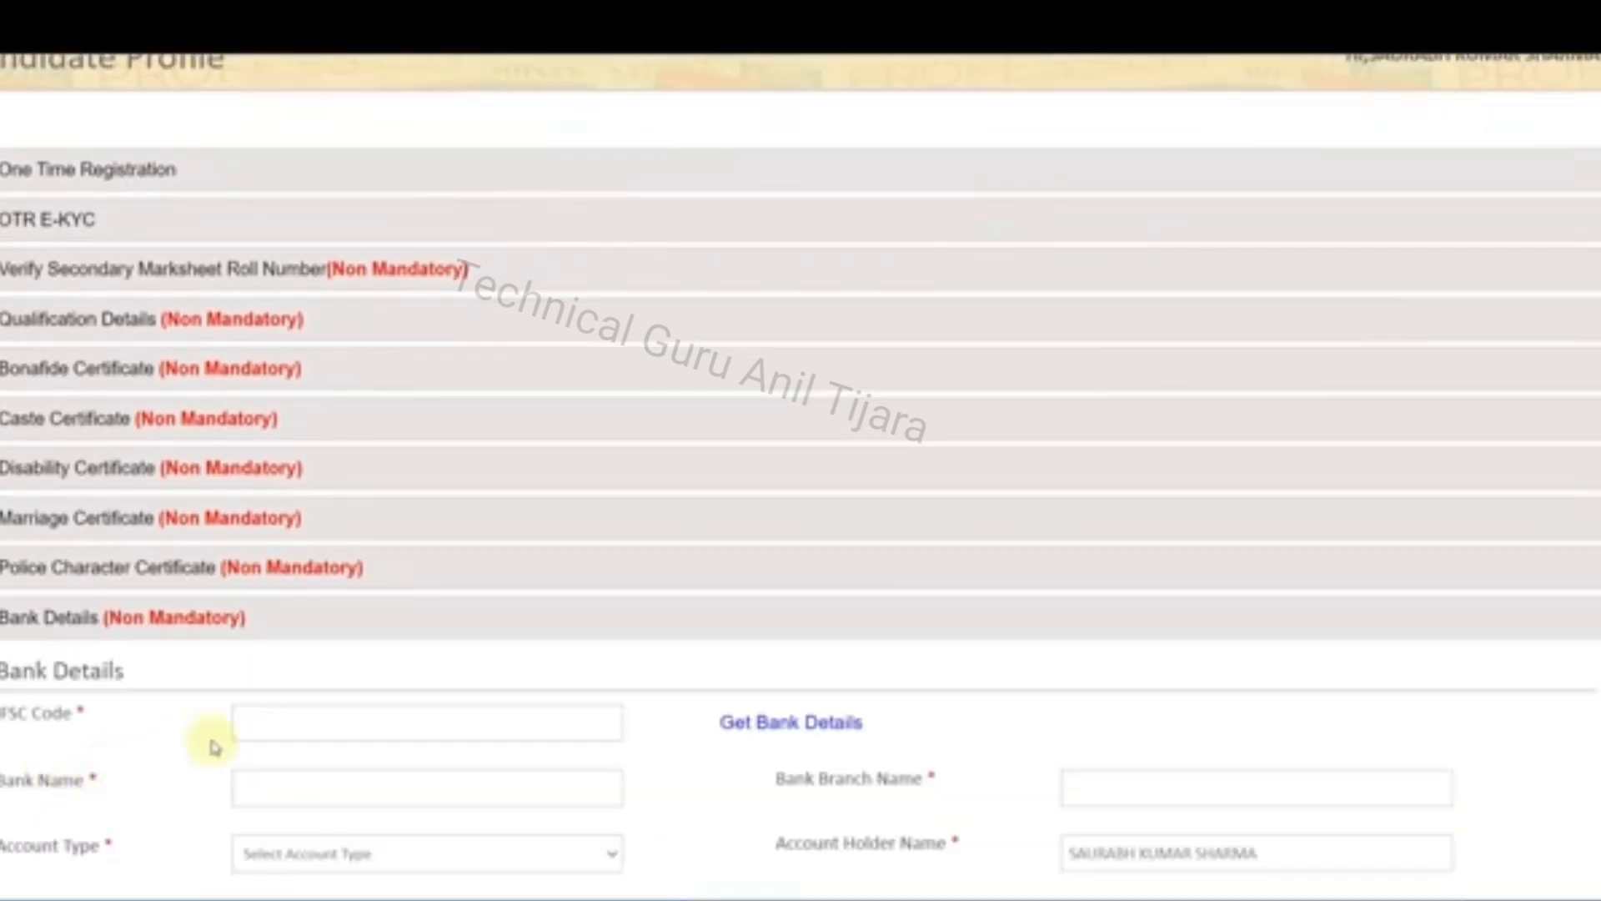
scroll(250, 733, down, 3)
scroll(506, 767, up, 6)
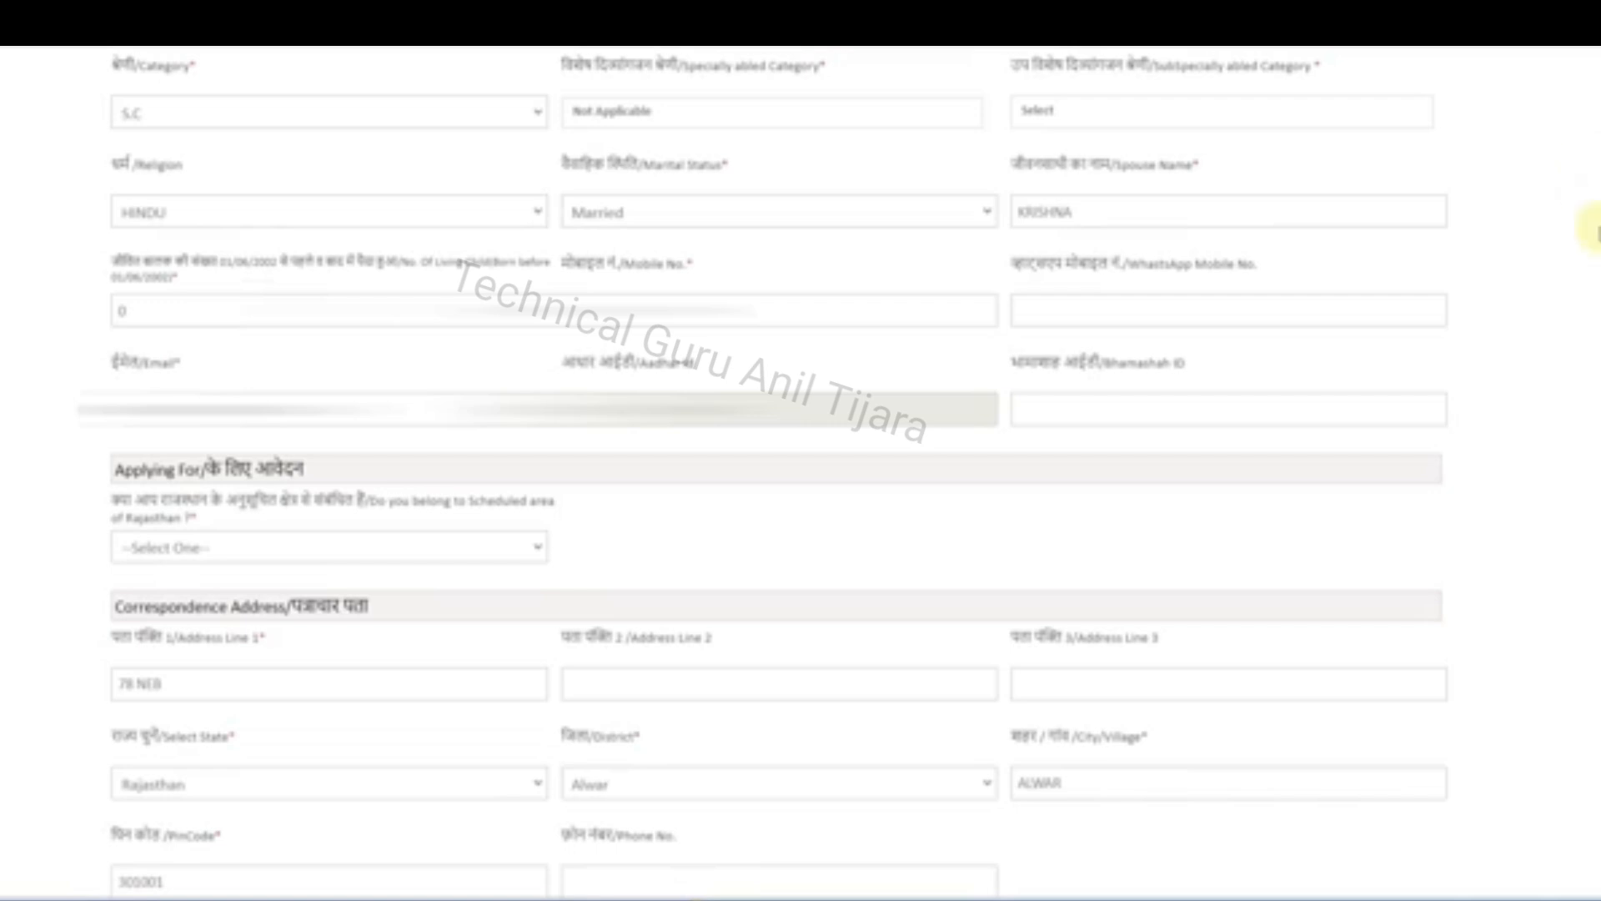
Check the choices for category, specially abled category, religion and marital status in the application form, keeping the current selections
click(236, 123)
click(58, 150)
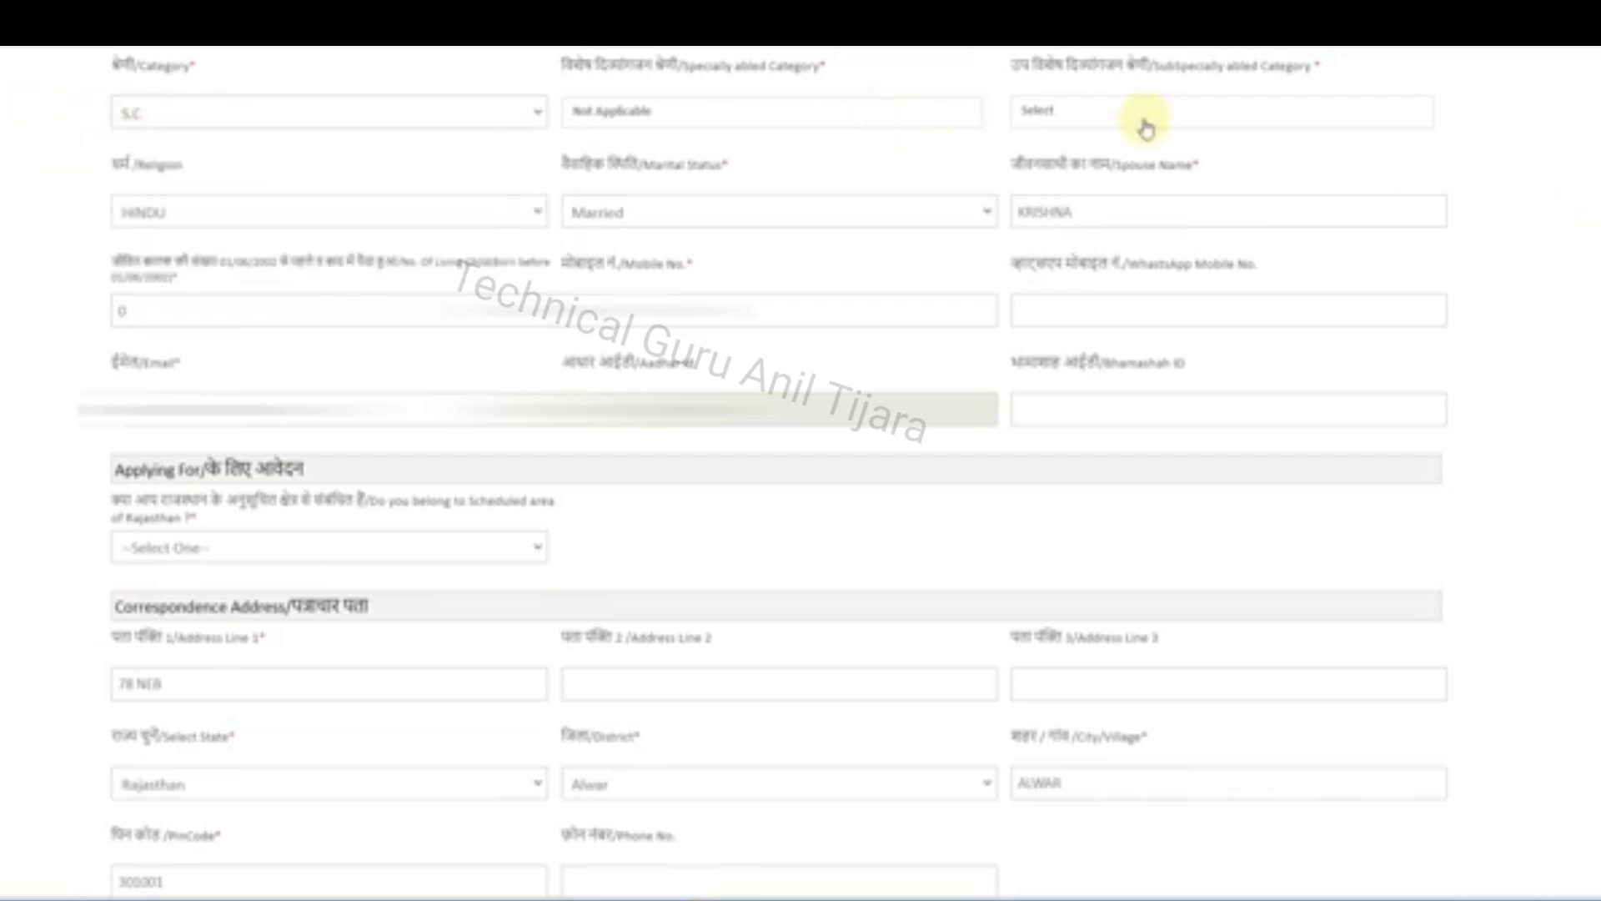
click(888, 117)
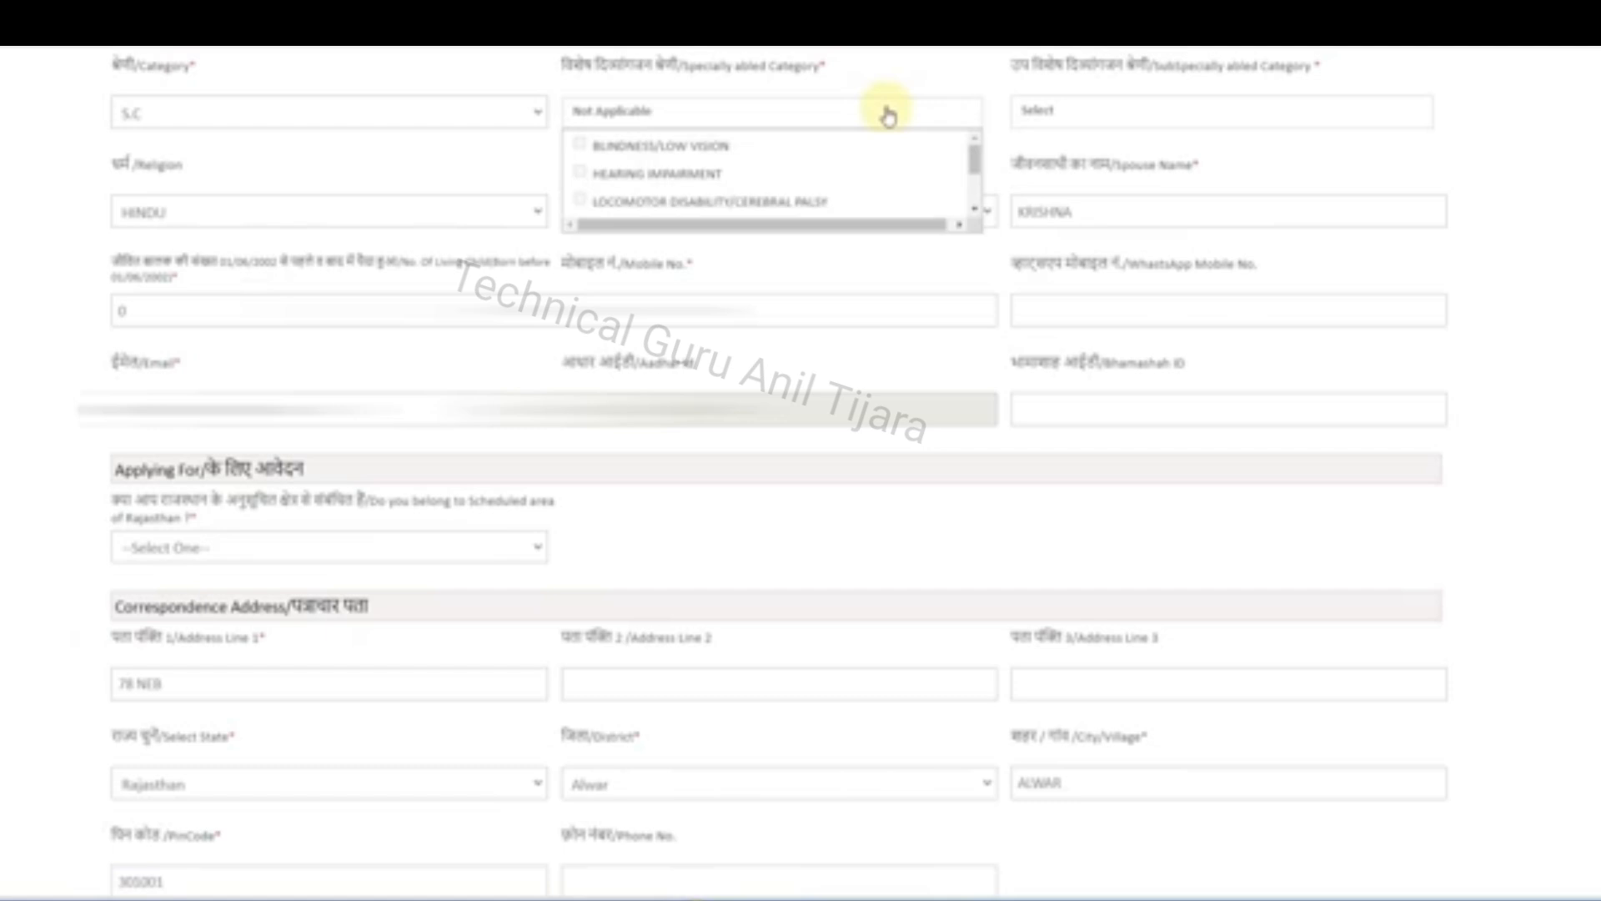
scroll(859, 146, down, 2)
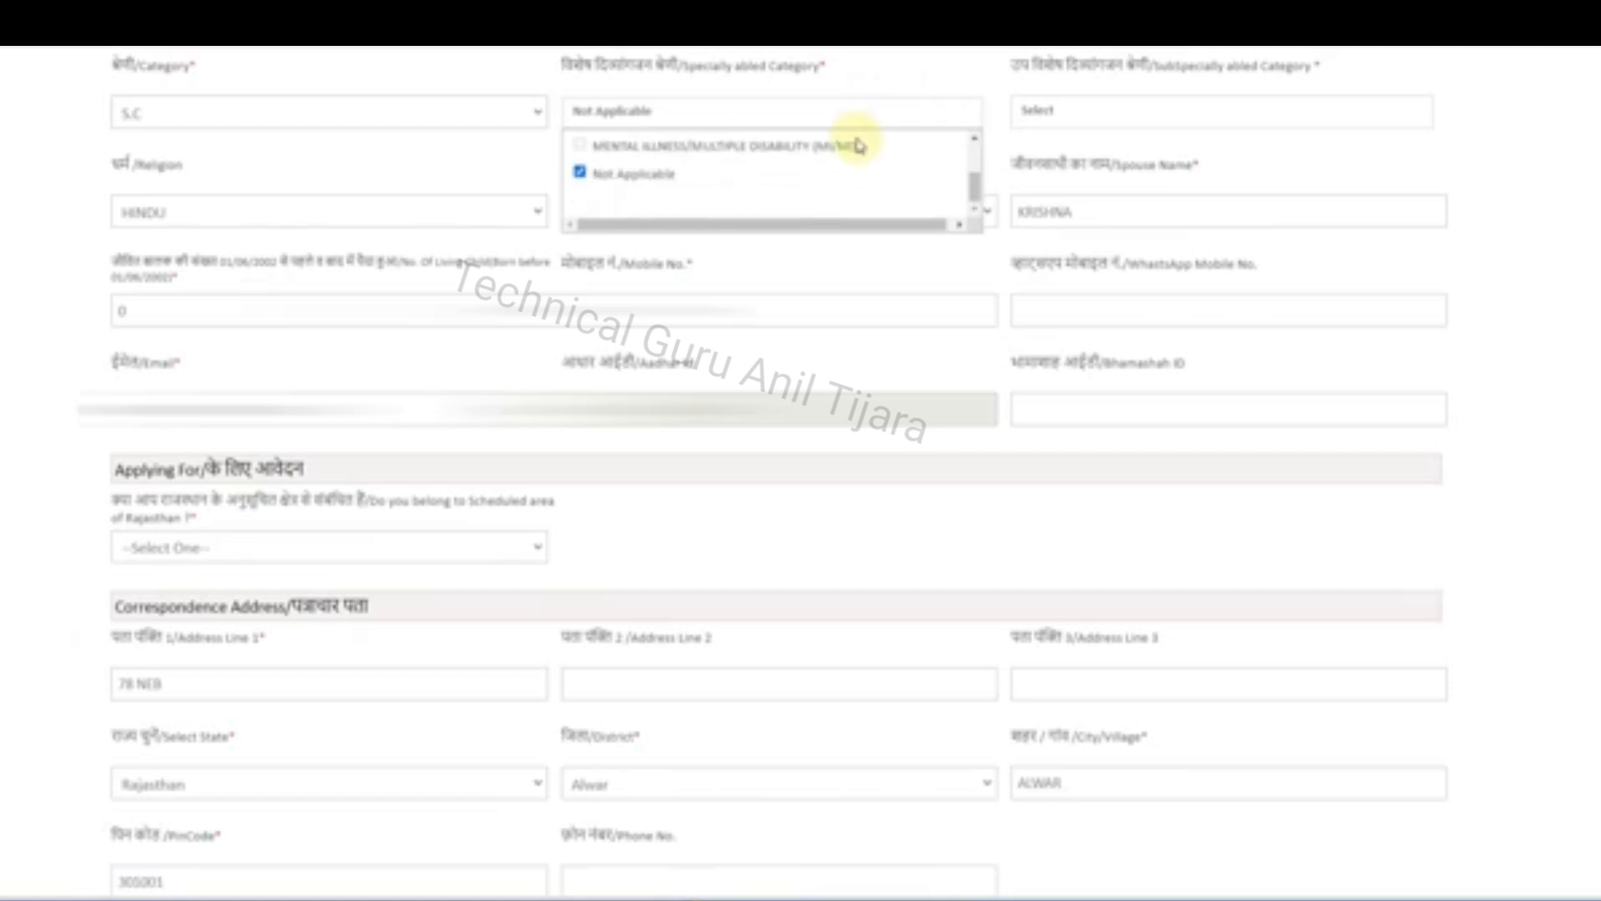
click(1459, 177)
click(257, 210)
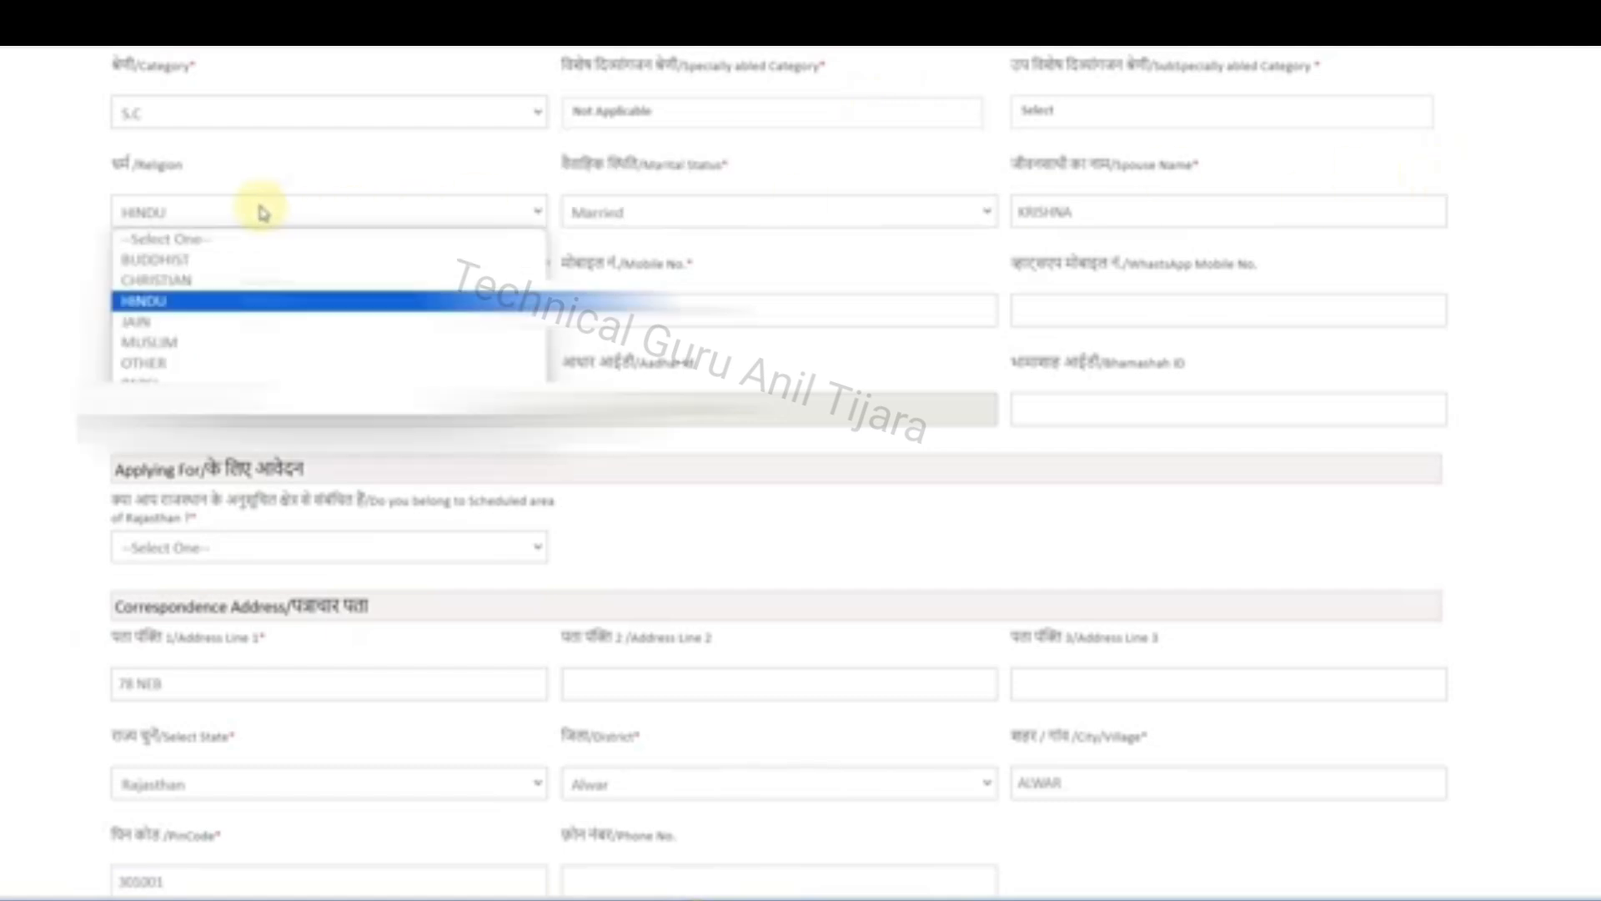
click(57, 249)
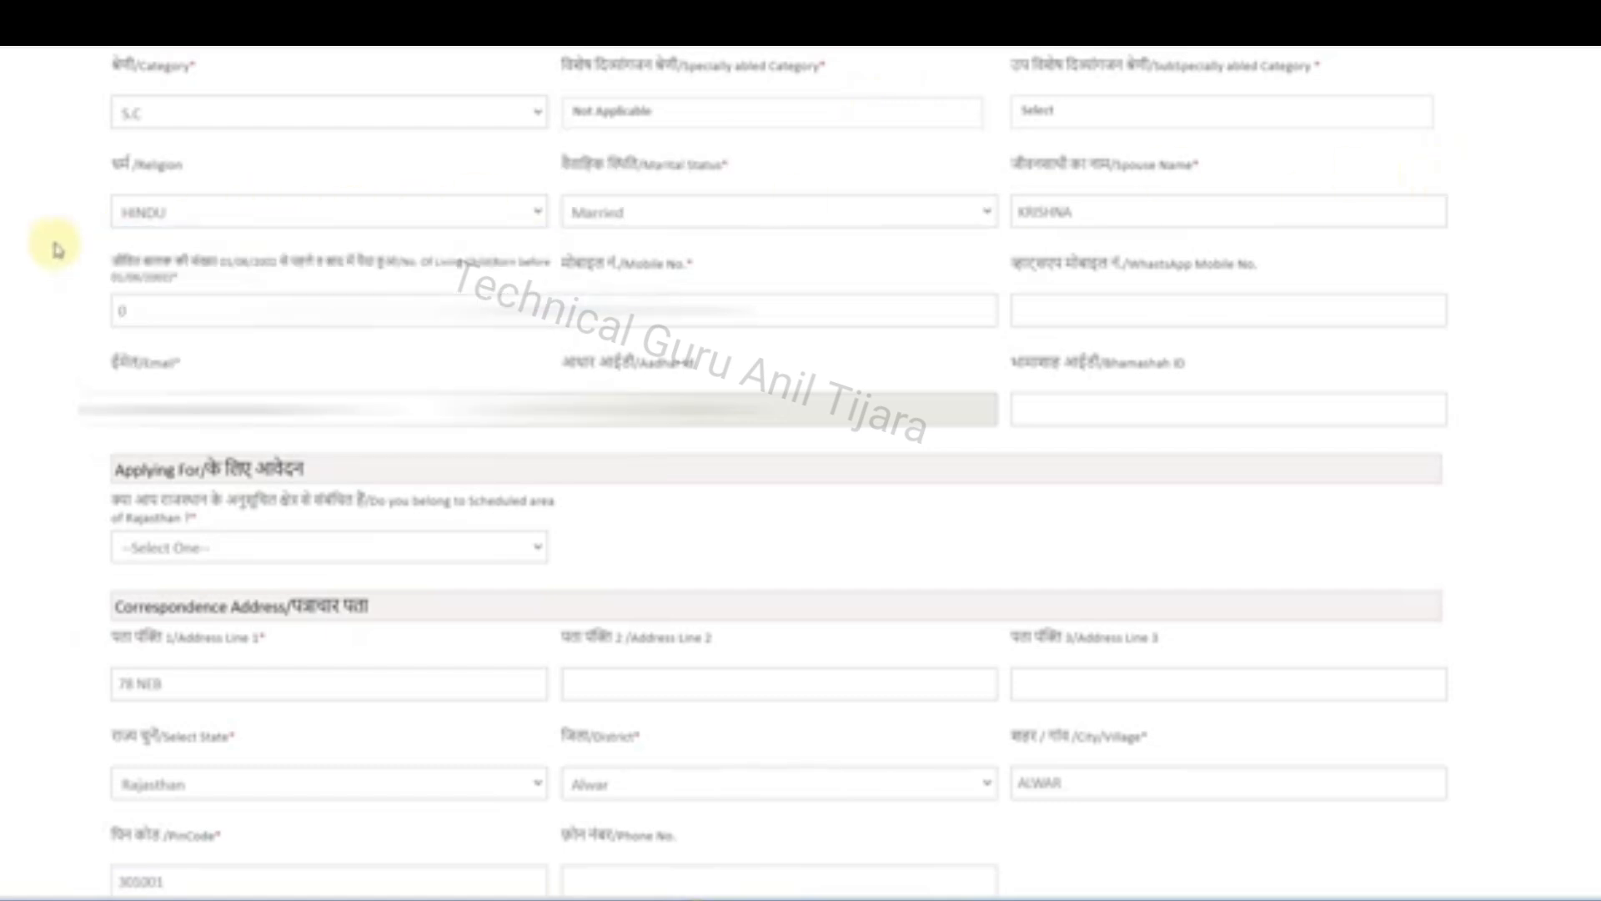
click(668, 219)
click(668, 222)
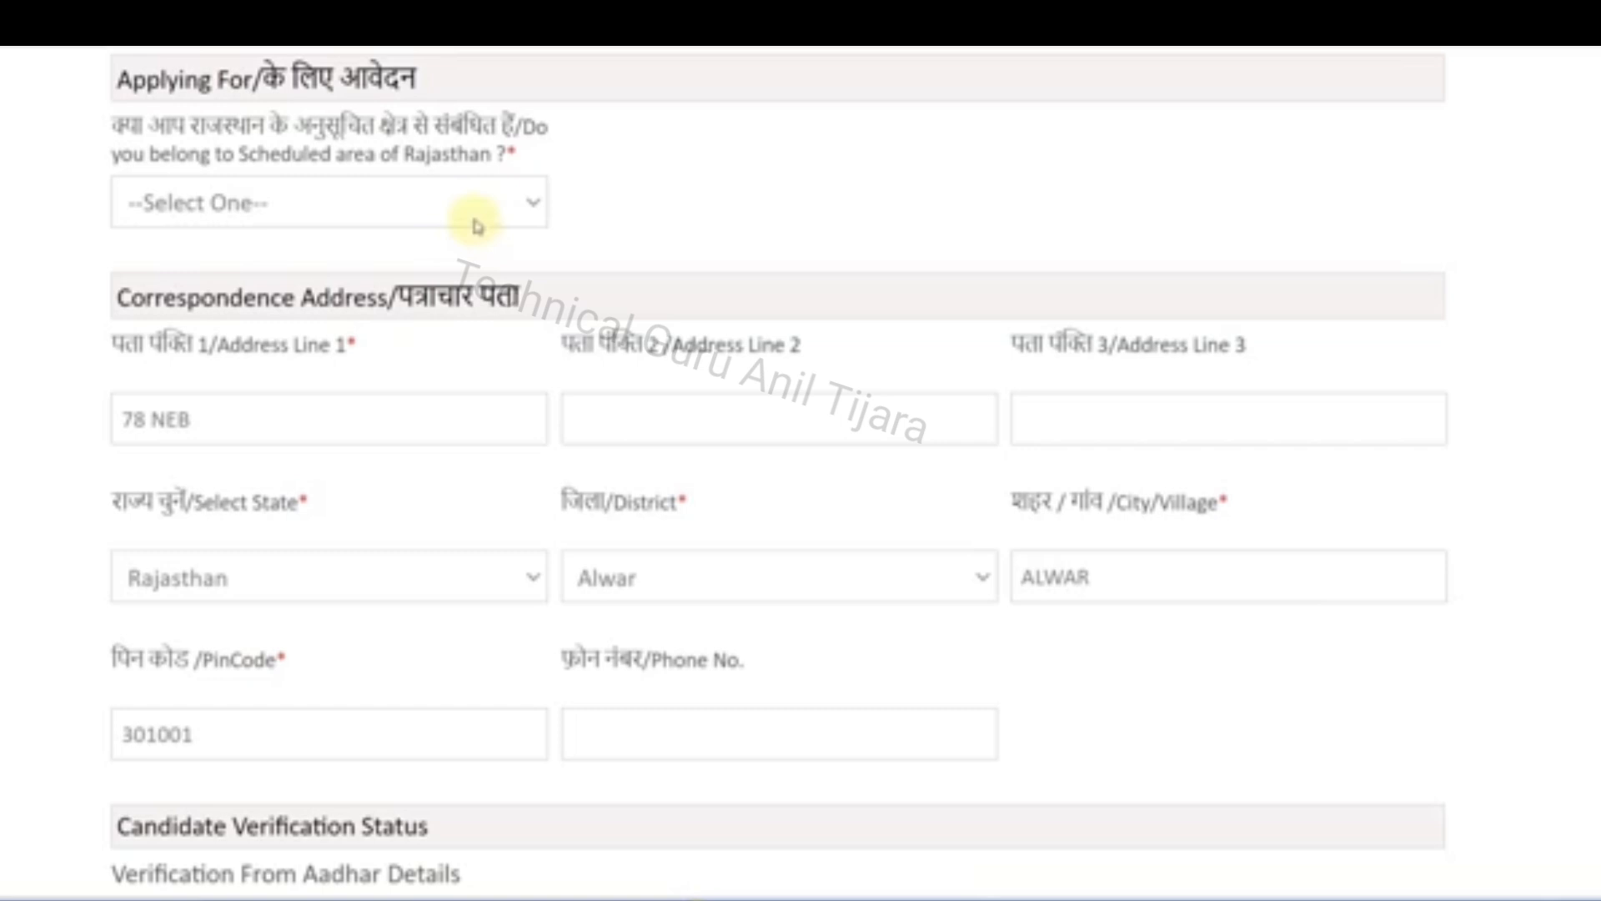
Answer Yes to whether the candidate belongs to the Scheduled area of Rajasthan
click(477, 224)
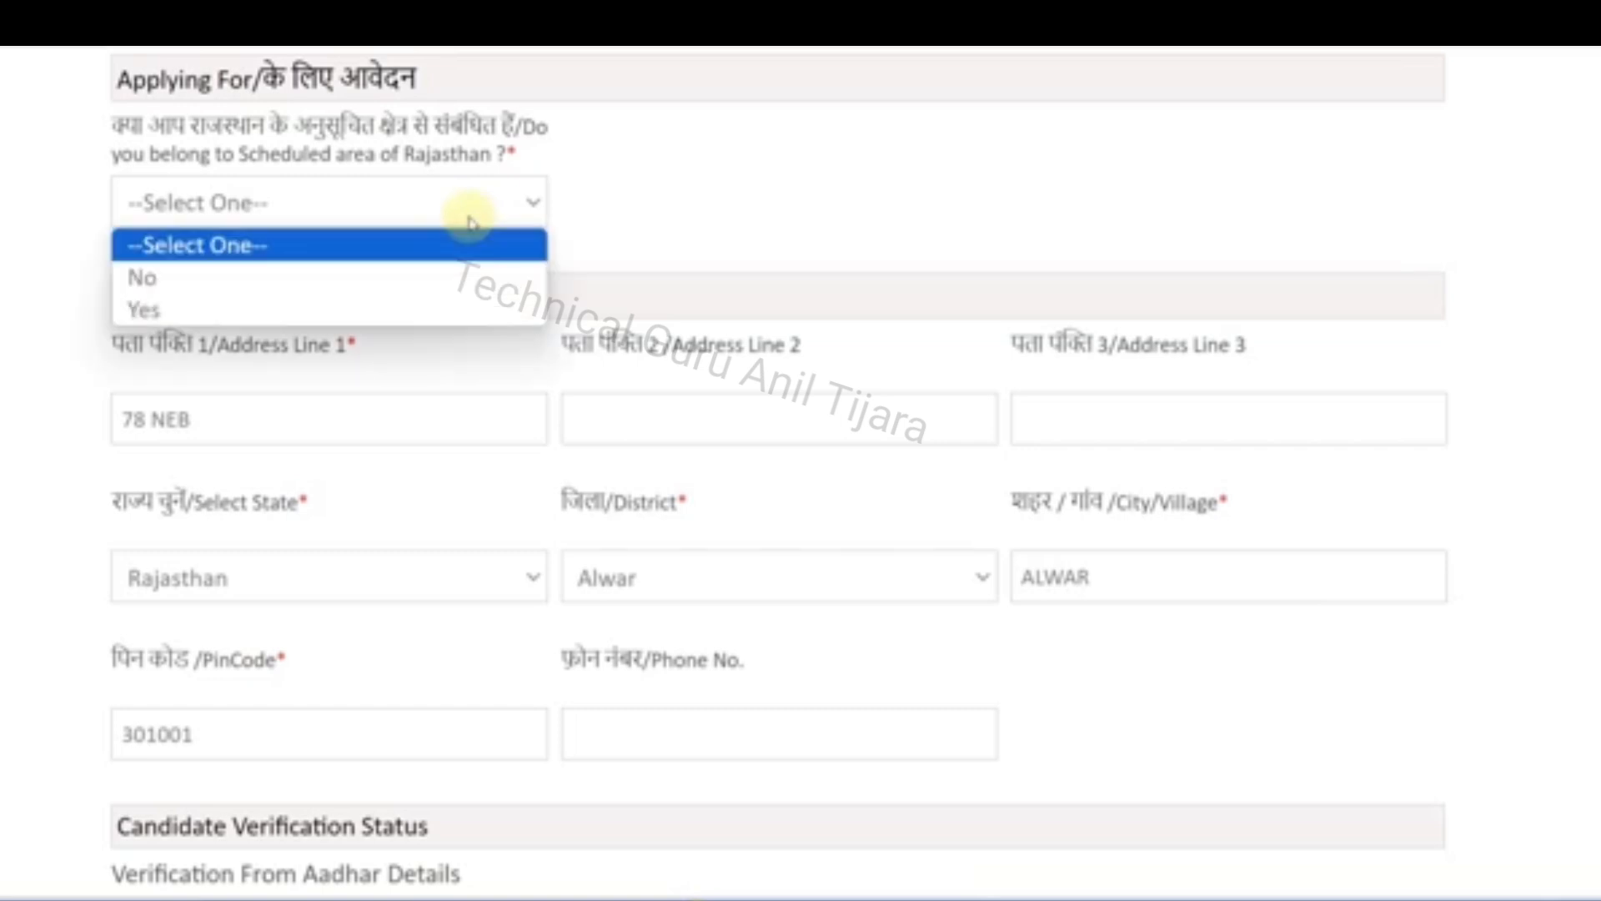
click(279, 307)
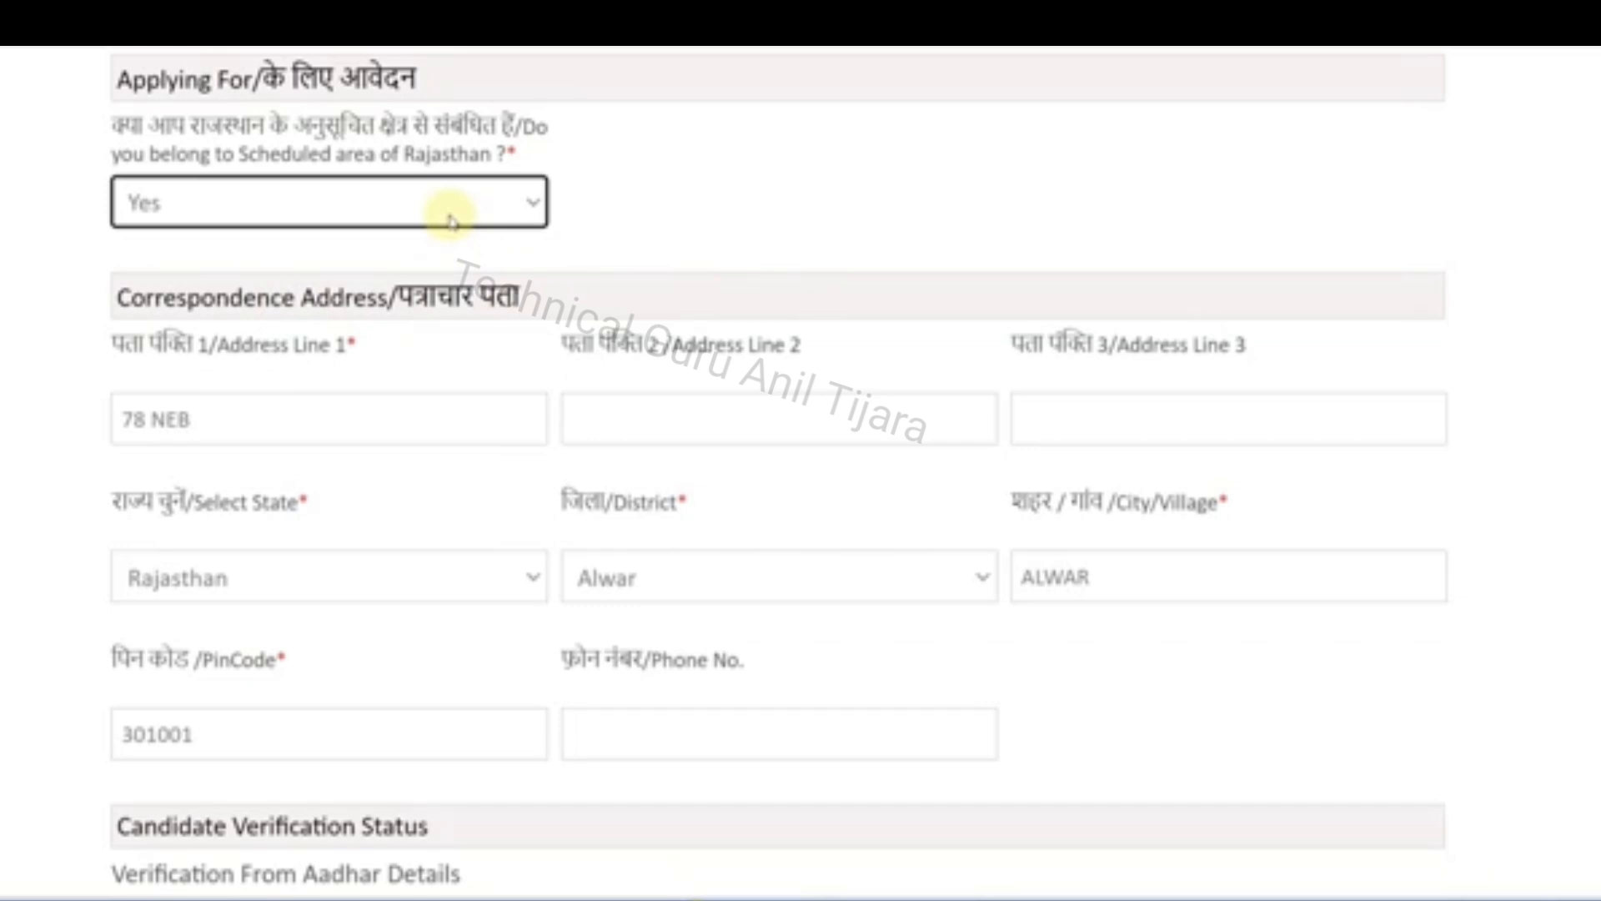
Switch the answer about belonging to the Scheduled area of Rajasthan to No and back to Yes
click(314, 225)
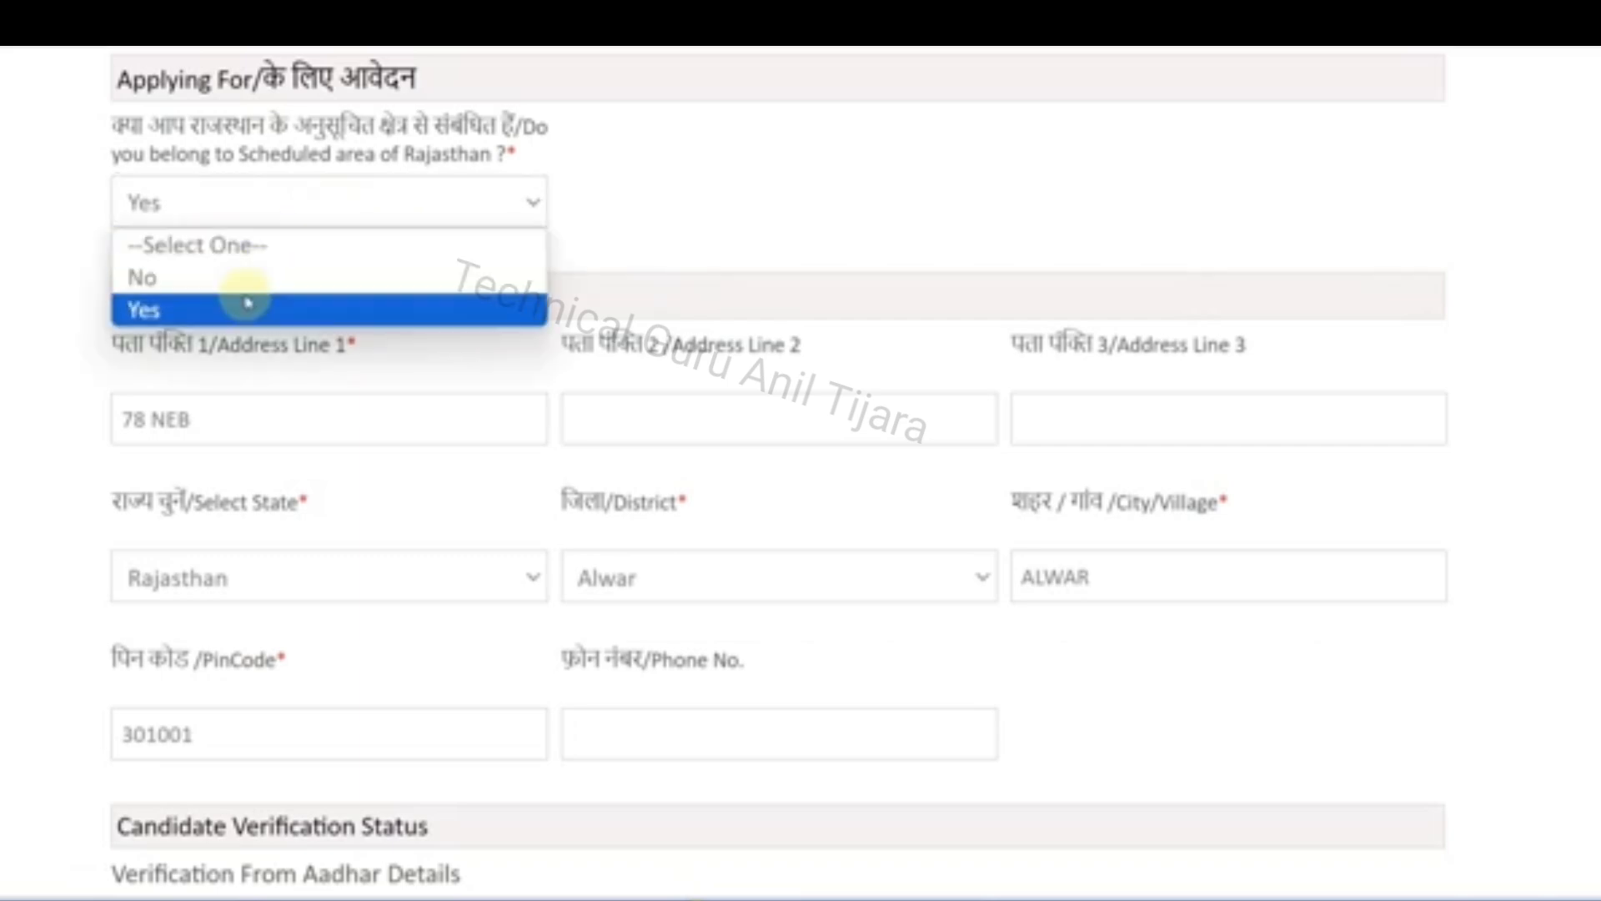
click(242, 275)
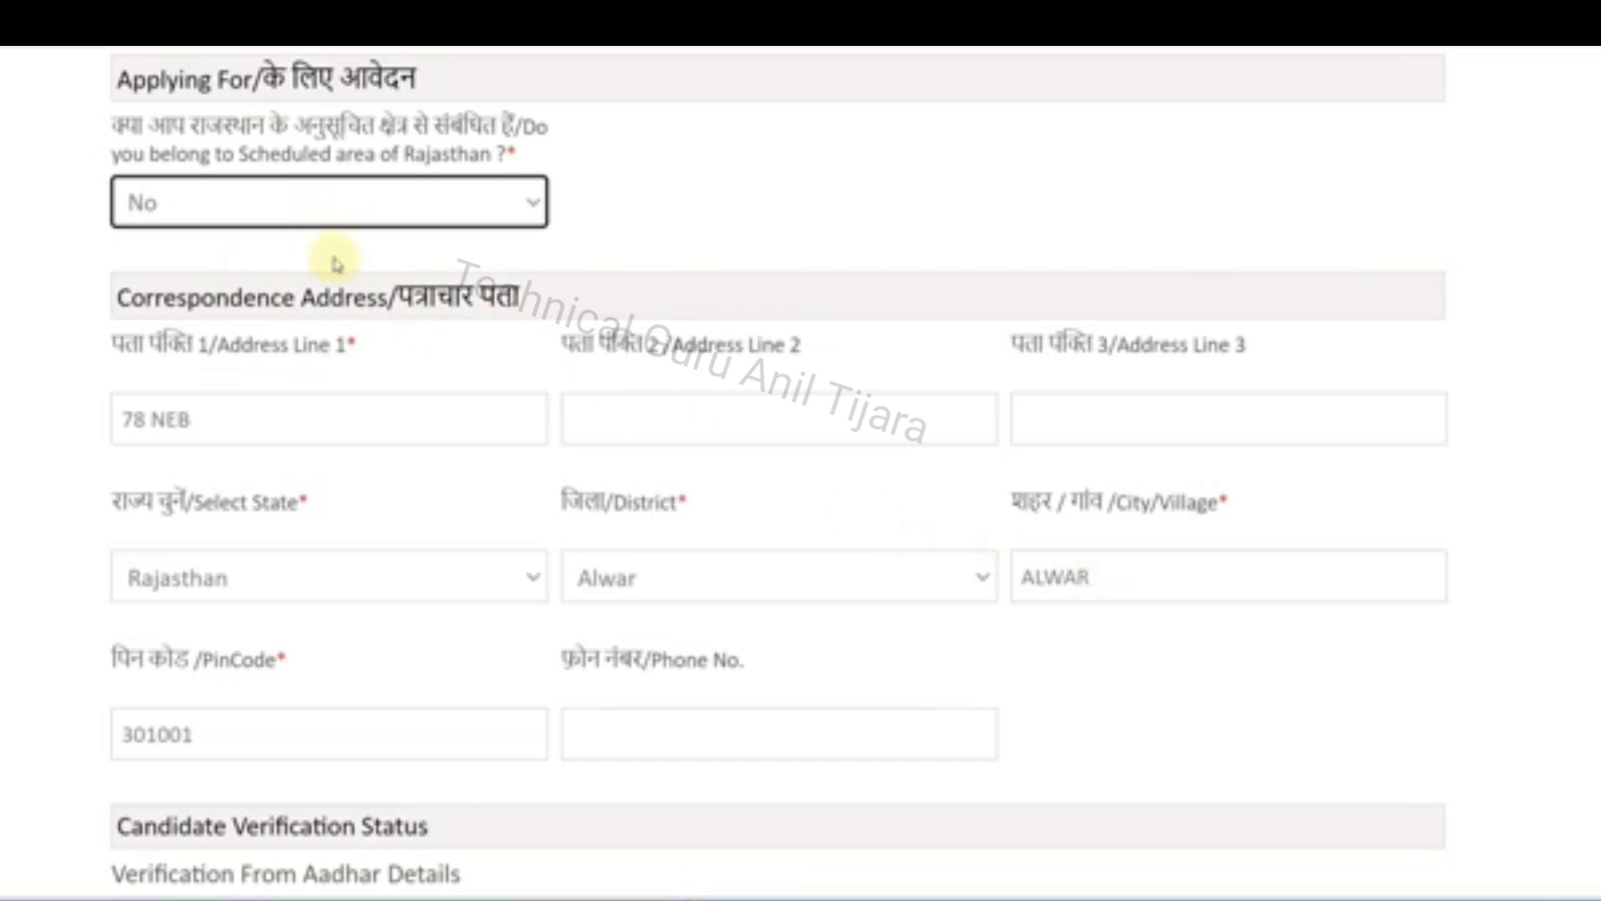
click(232, 204)
click(203, 309)
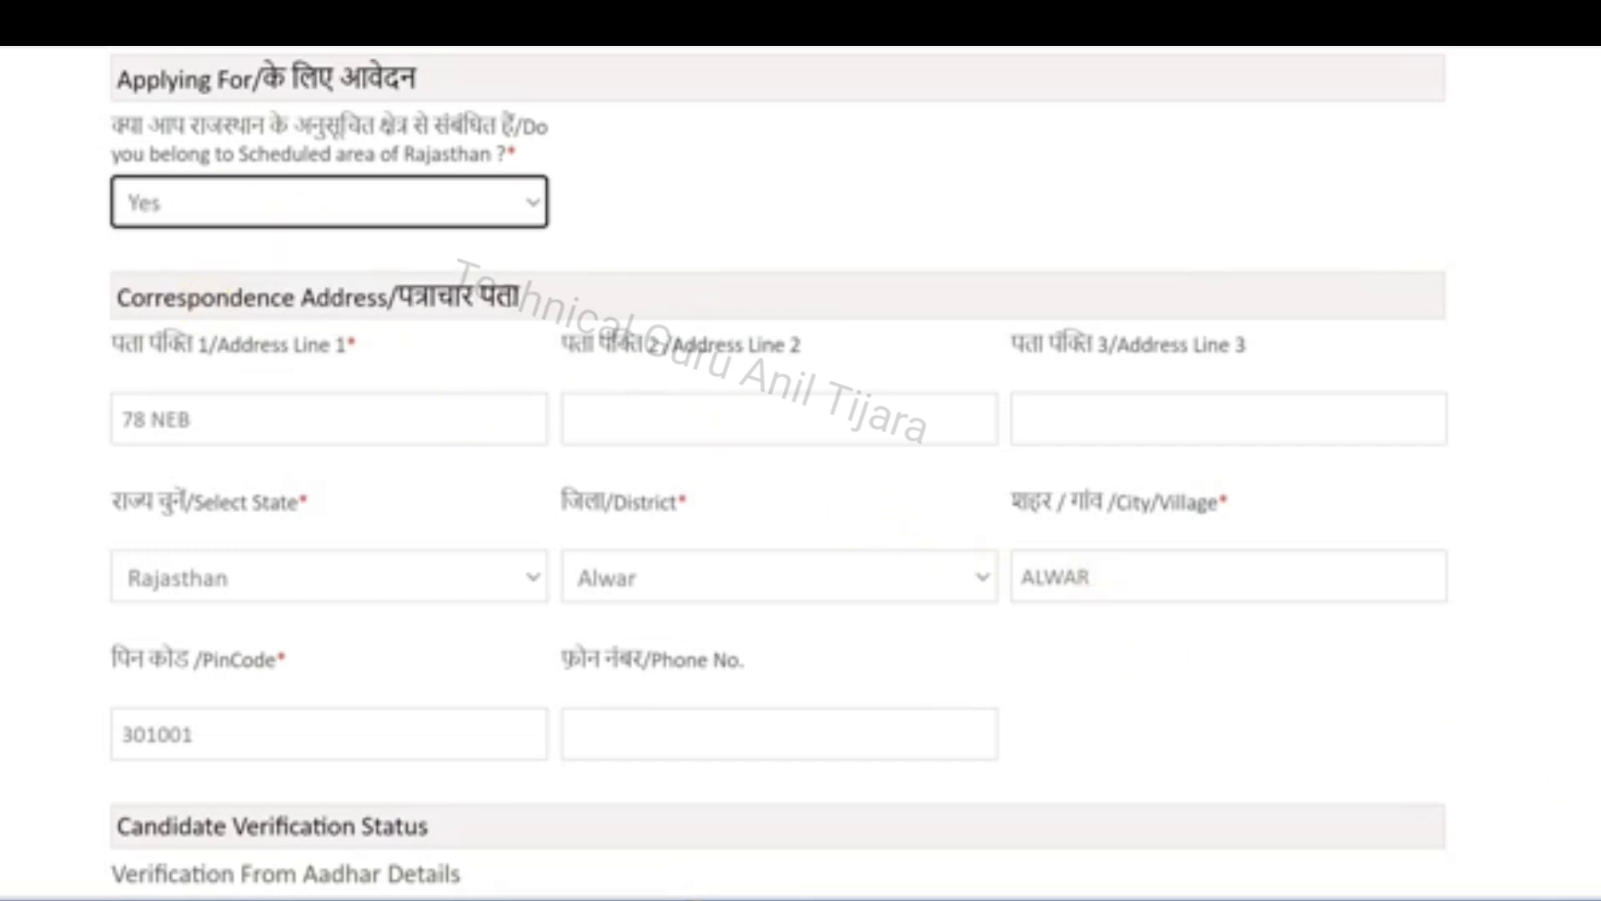
scroll(800, 473, down, 1)
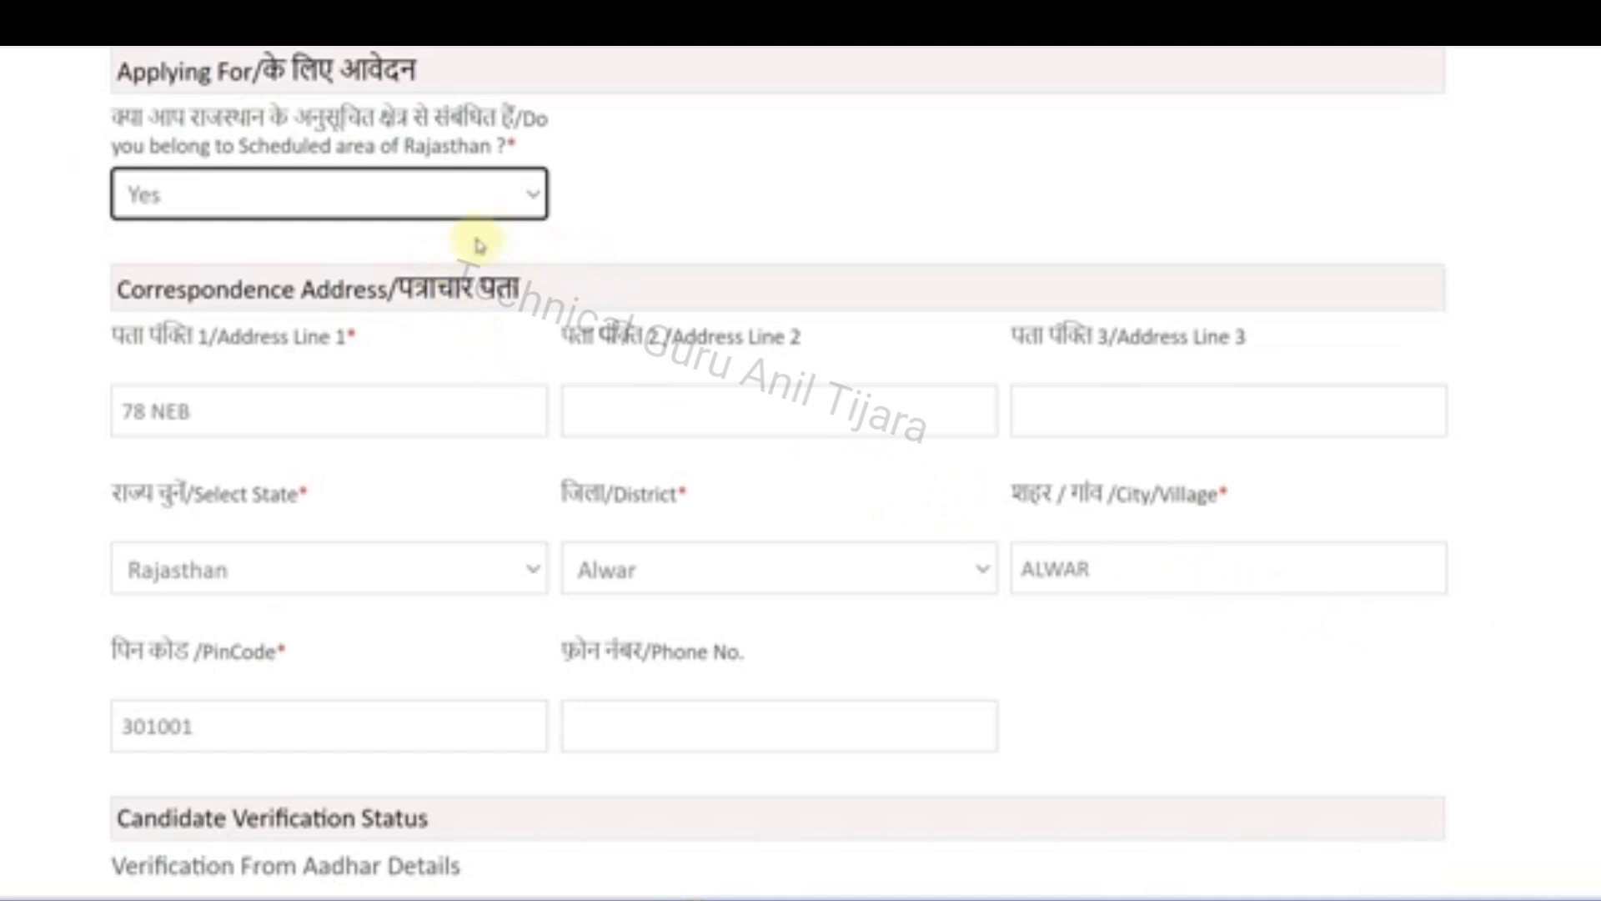
Answer No to whether the candidate belongs to the Scheduled area of Rajasthan and proceed to Personal Details
click(457, 213)
click(350, 269)
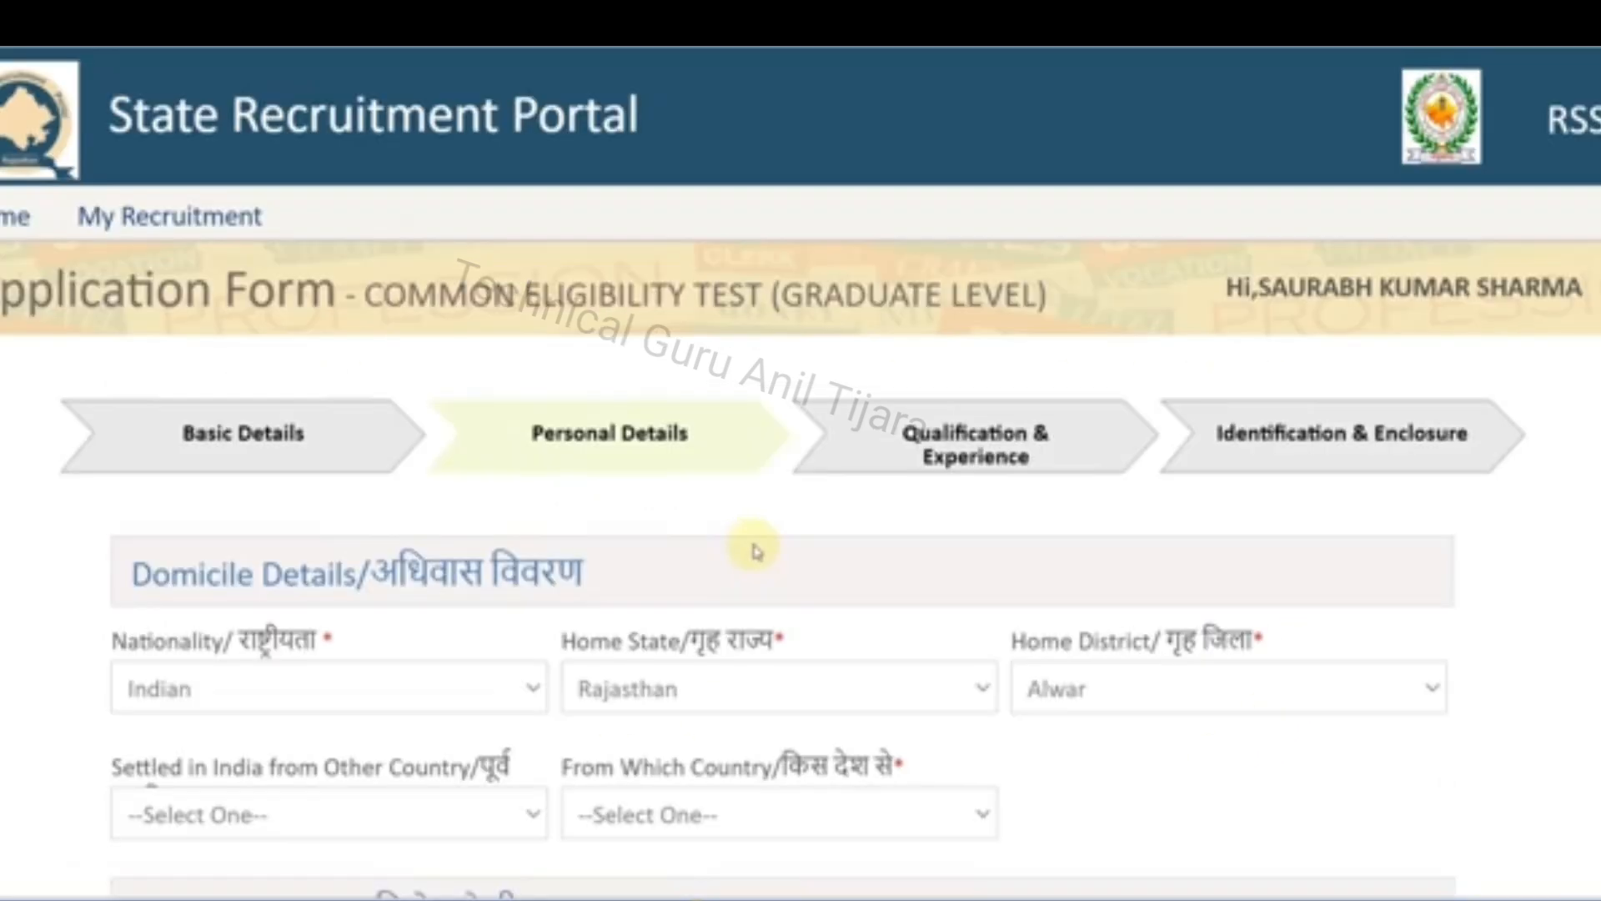
scroll(757, 551, down, 2)
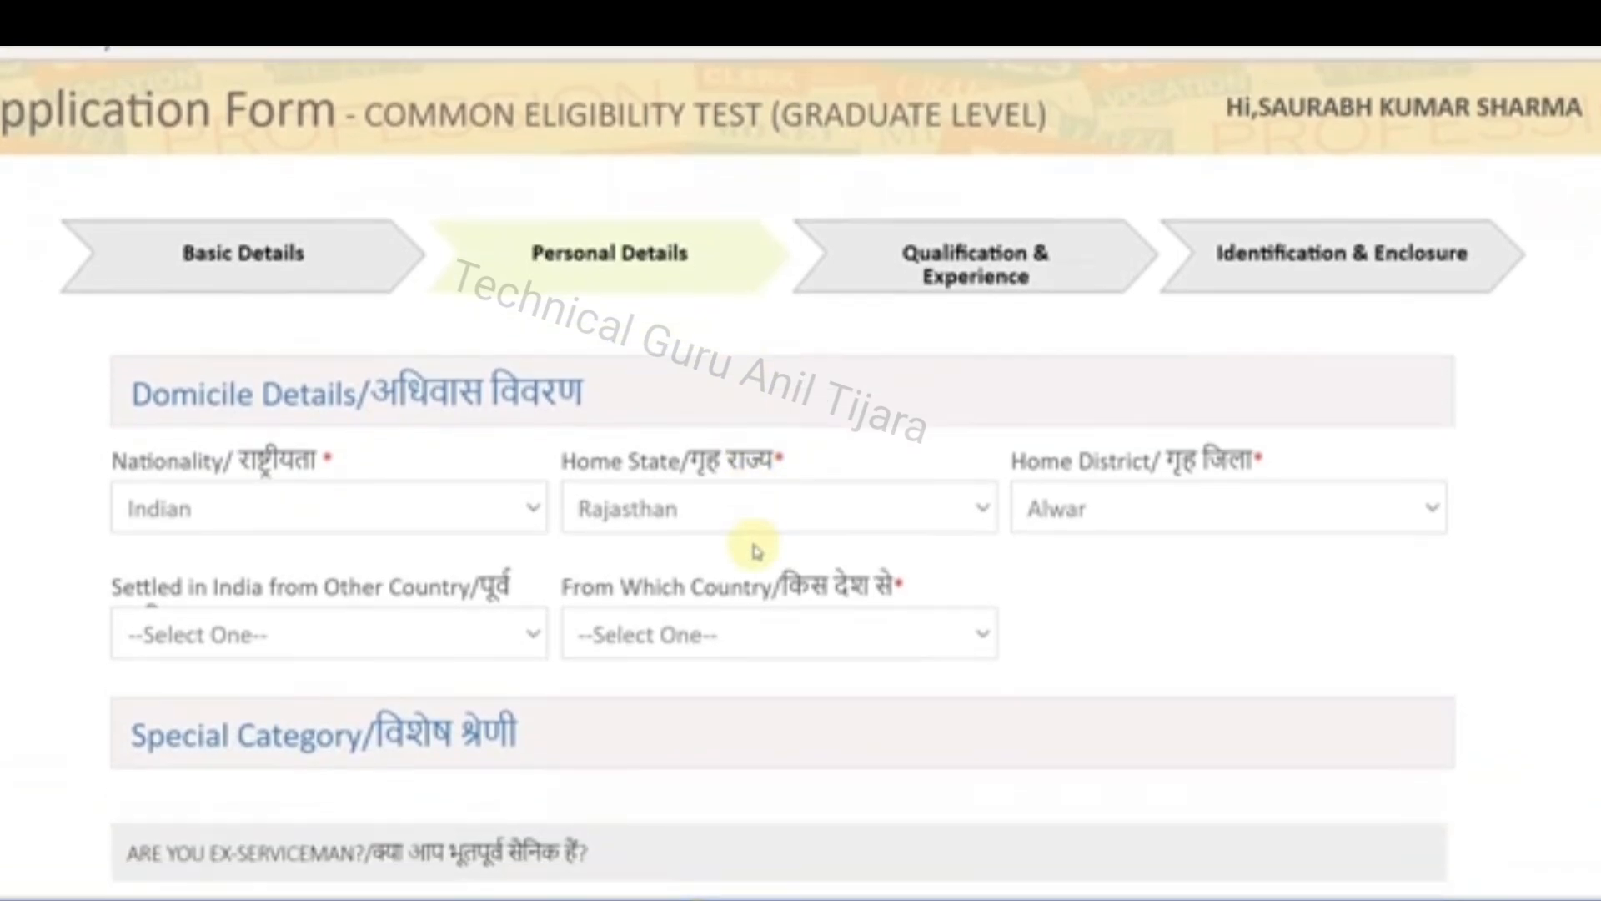
Check the choices for home district, nationality and home state in Domicile Details, keeping the current selections
scroll(756, 550, down, 1)
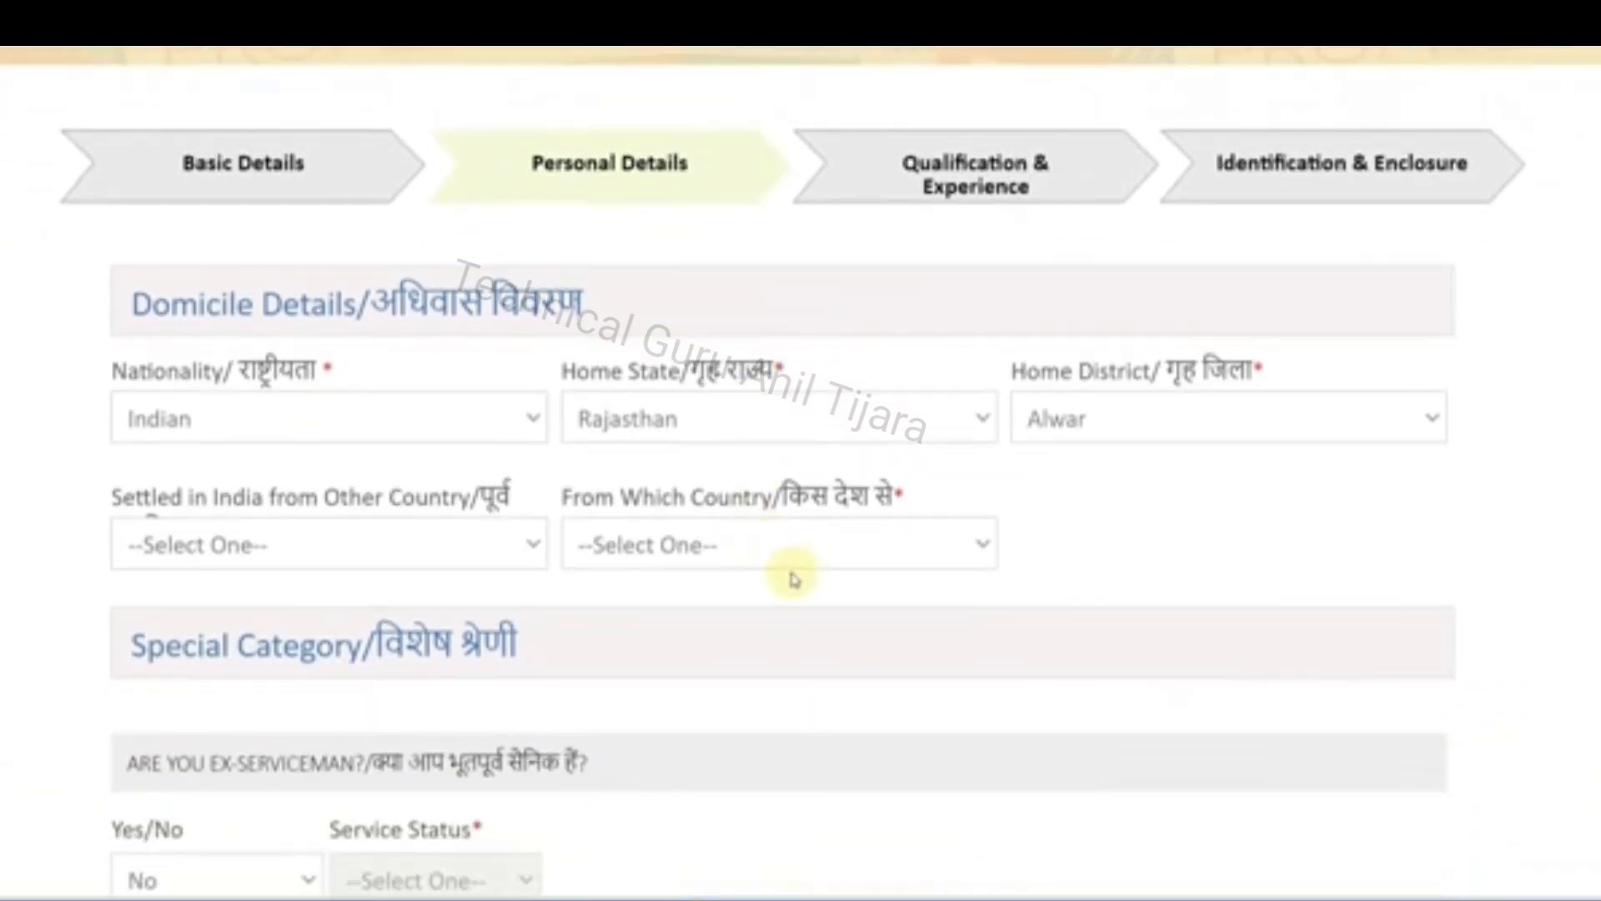
click(1066, 442)
scroll(1150, 604, down, 8)
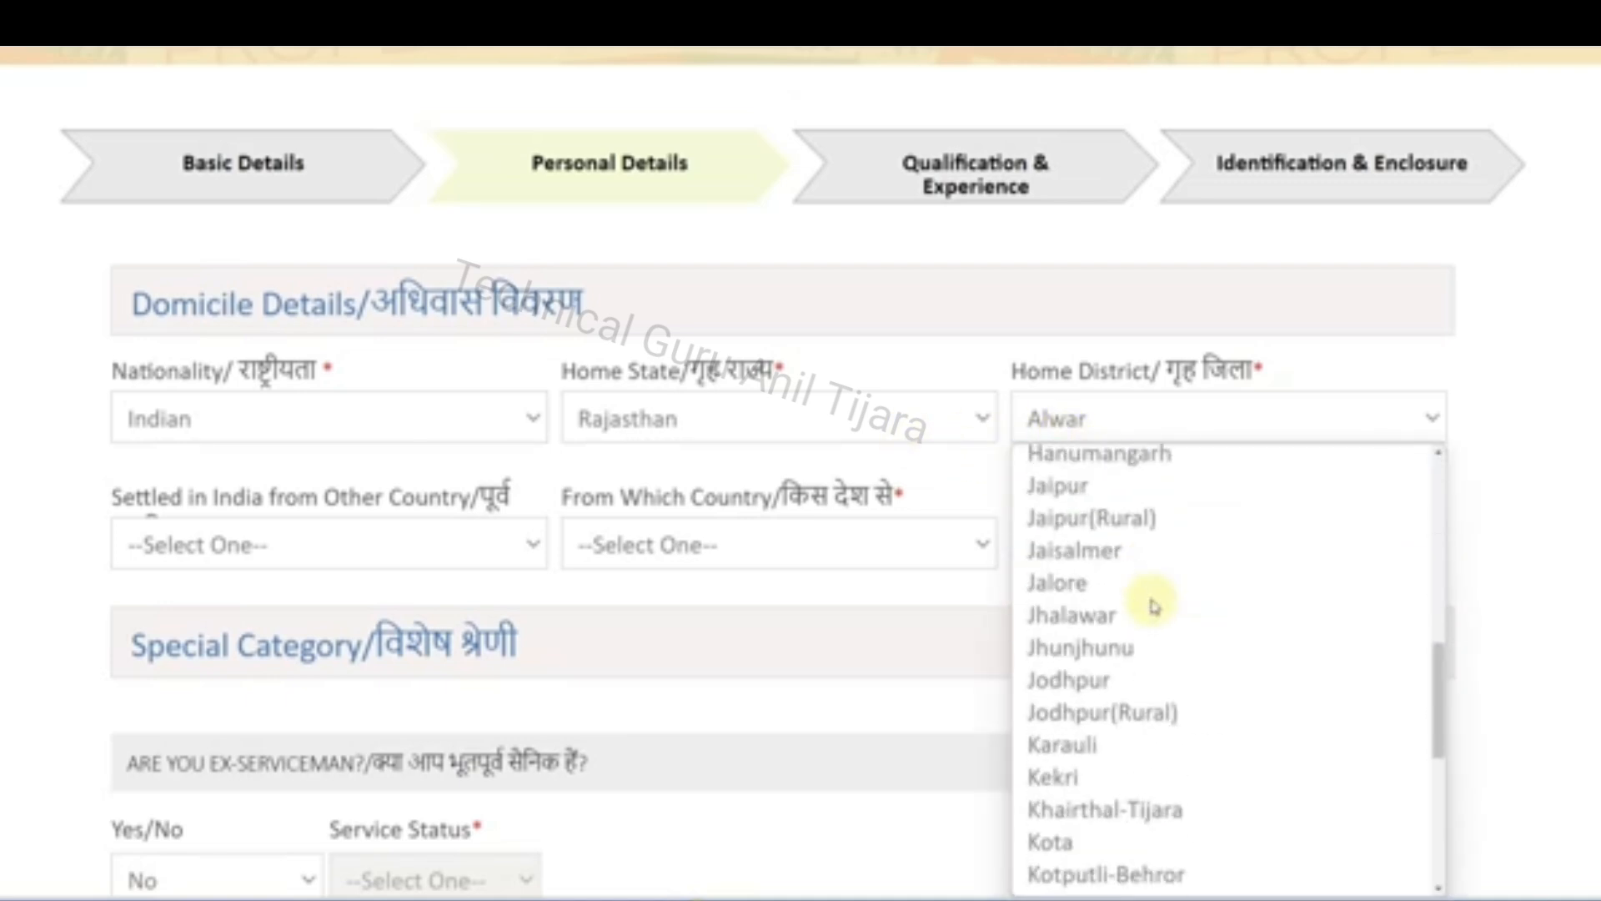
click(1474, 561)
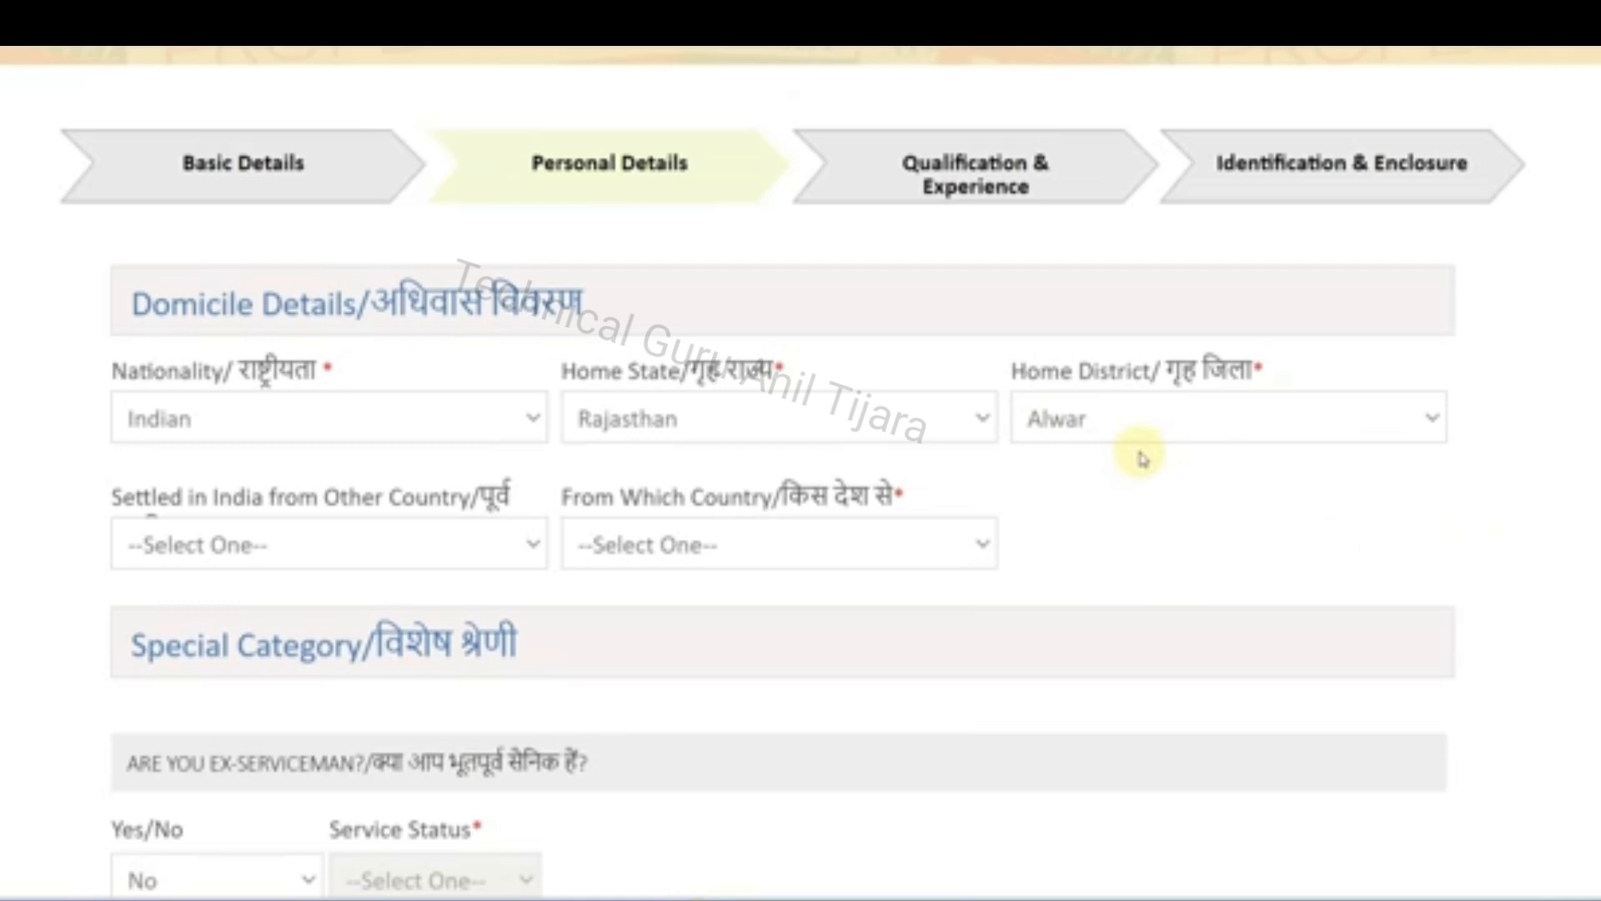
click(225, 430)
click(670, 427)
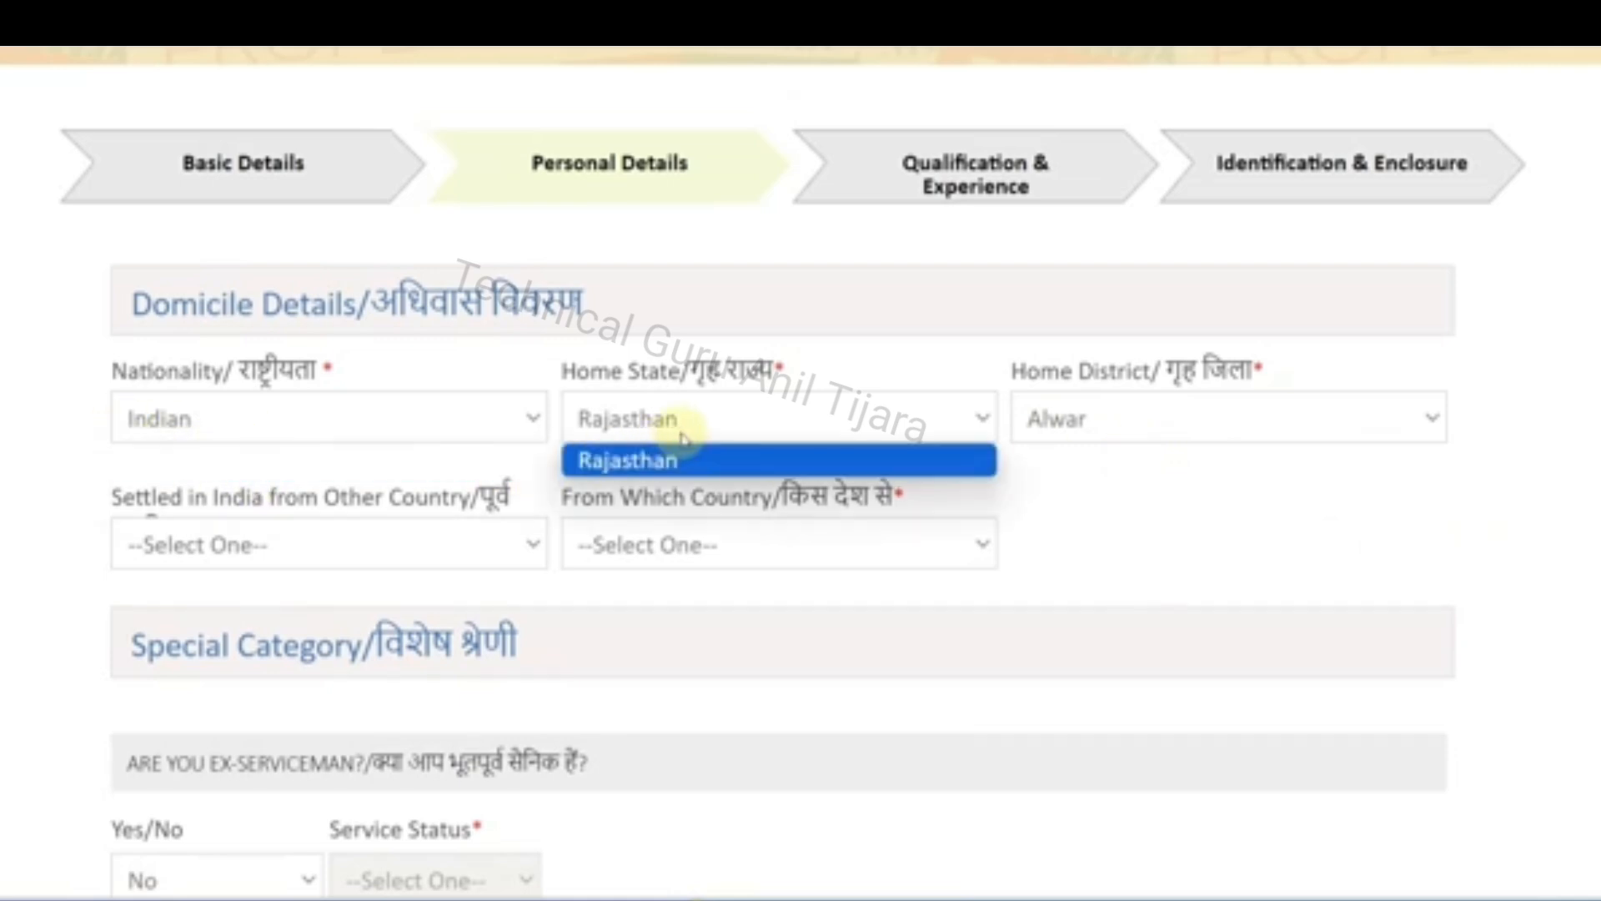
click(1084, 463)
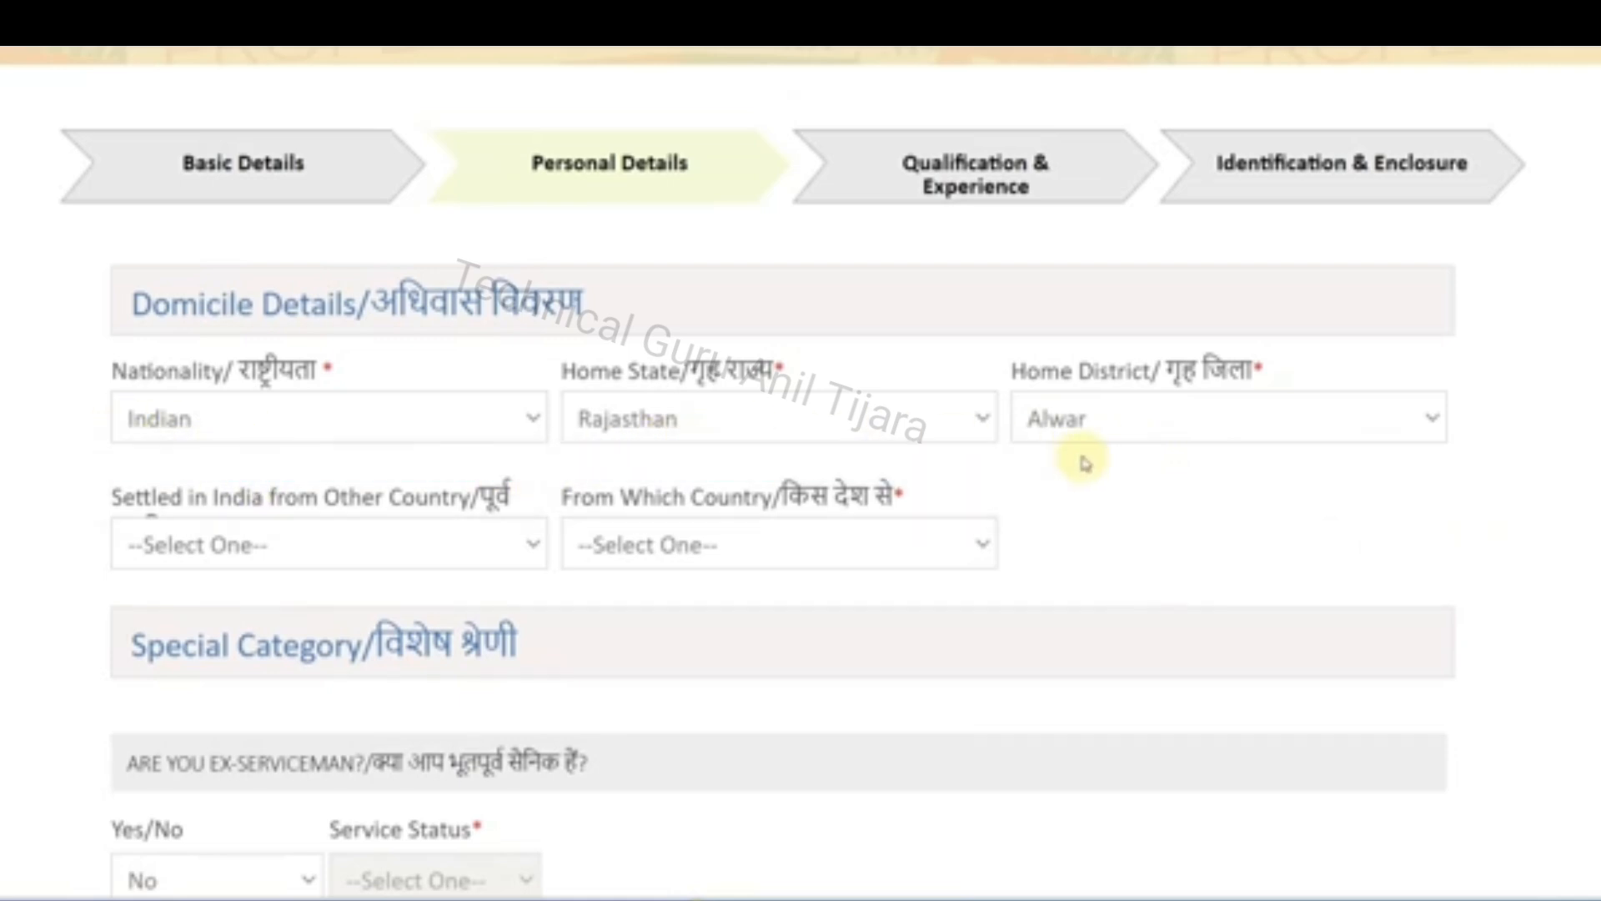
Answer No to having settled in India from another country, and review the Special Category questions
click(399, 543)
click(266, 624)
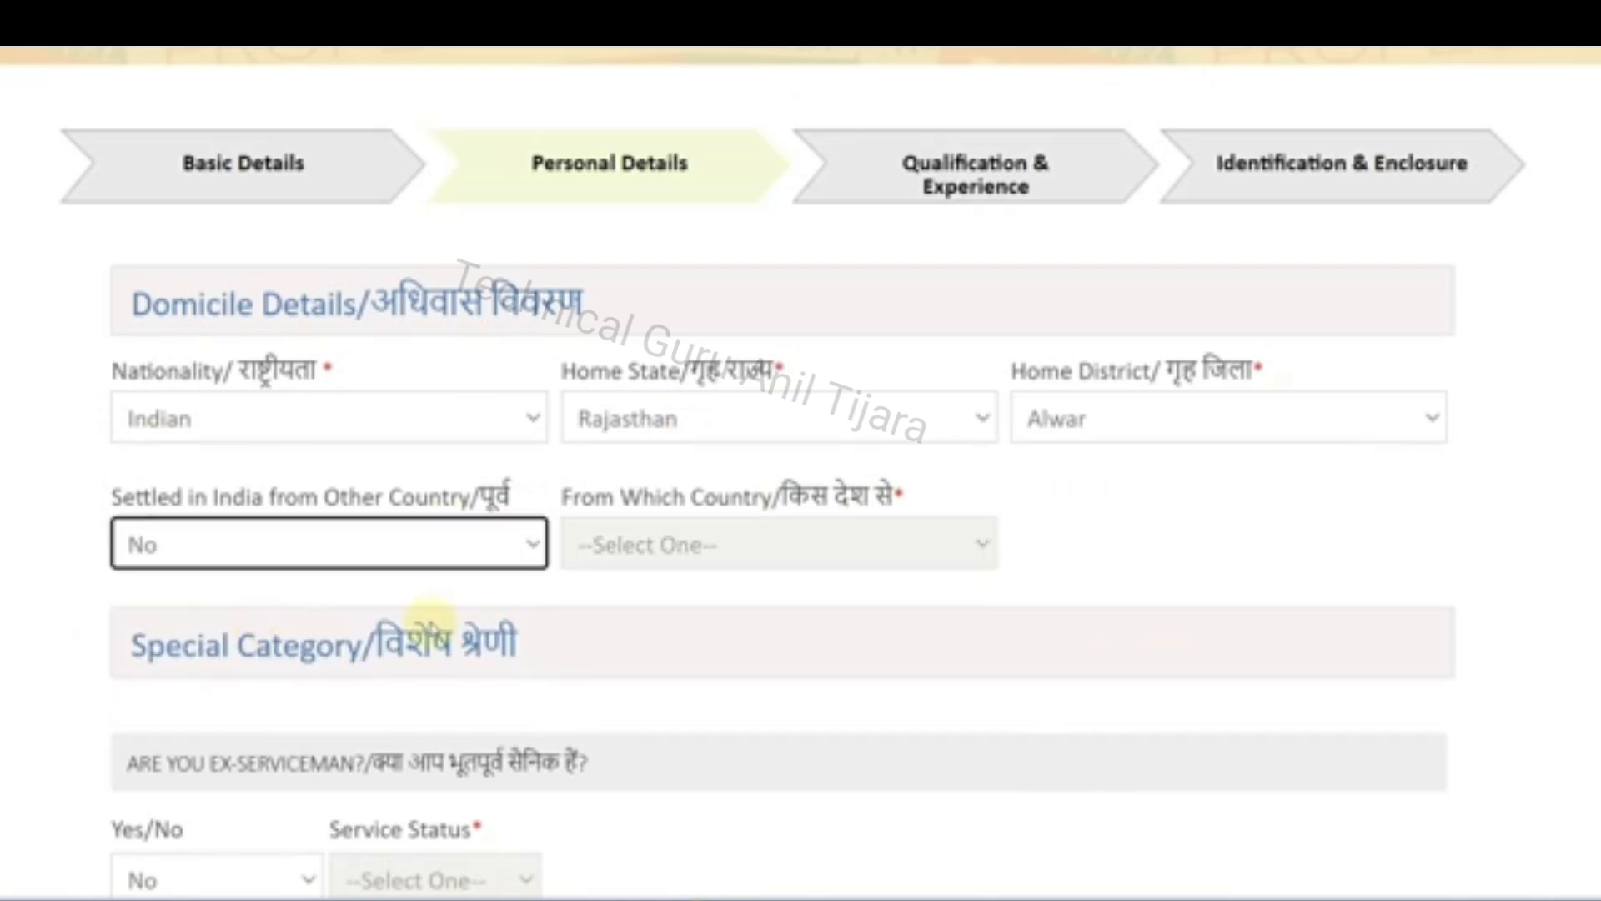
scroll(451, 622, down, 6)
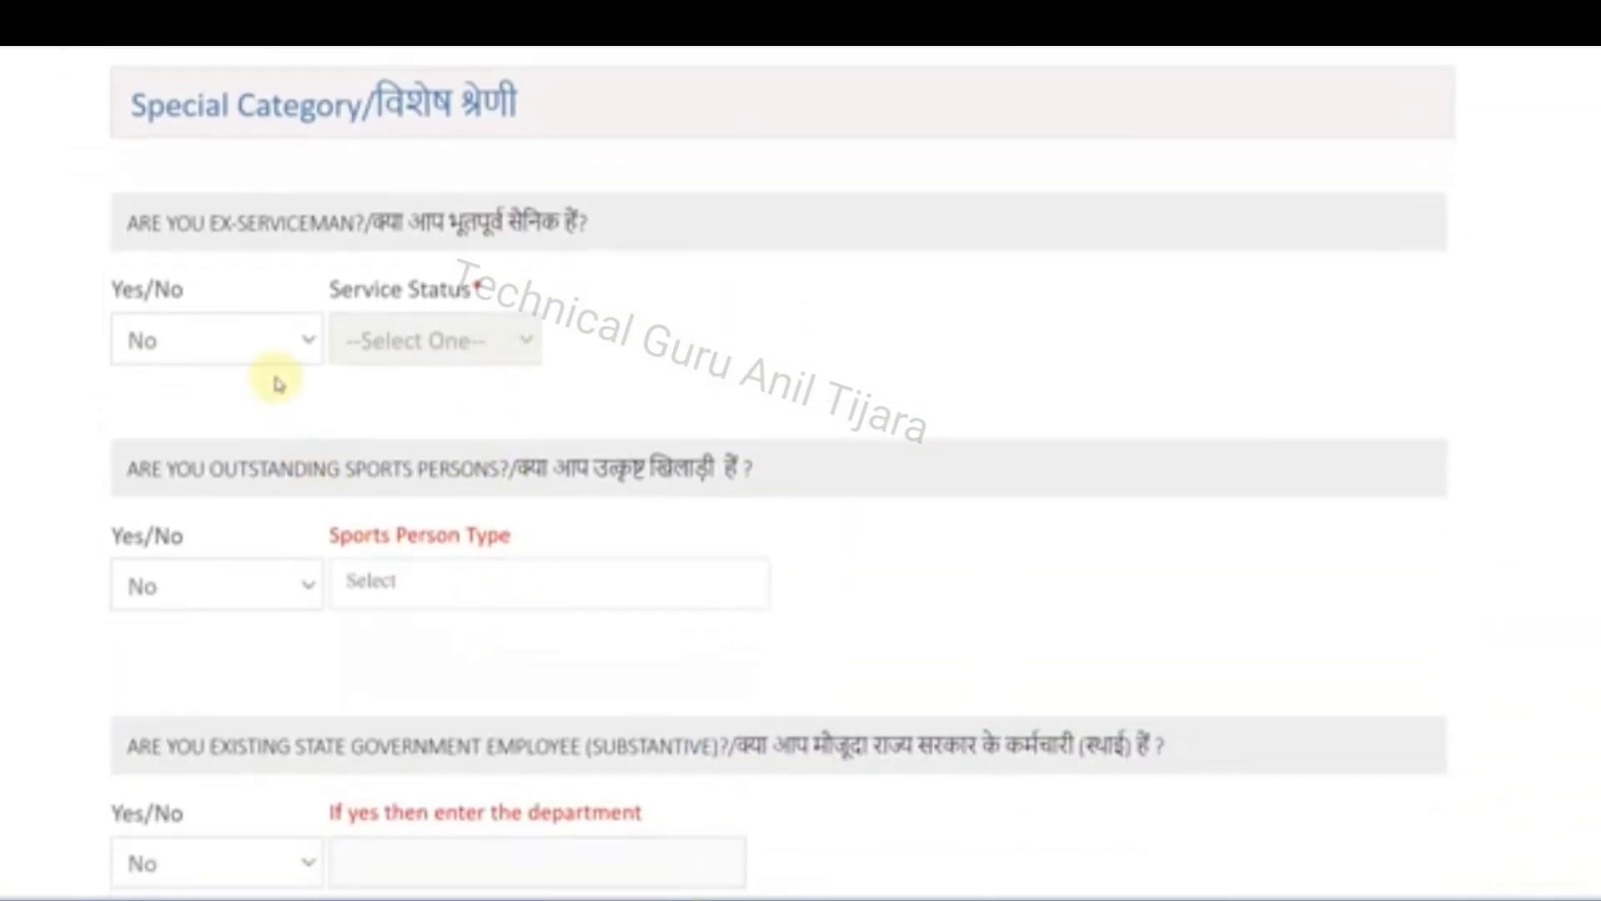
scroll(278, 383, down, 3)
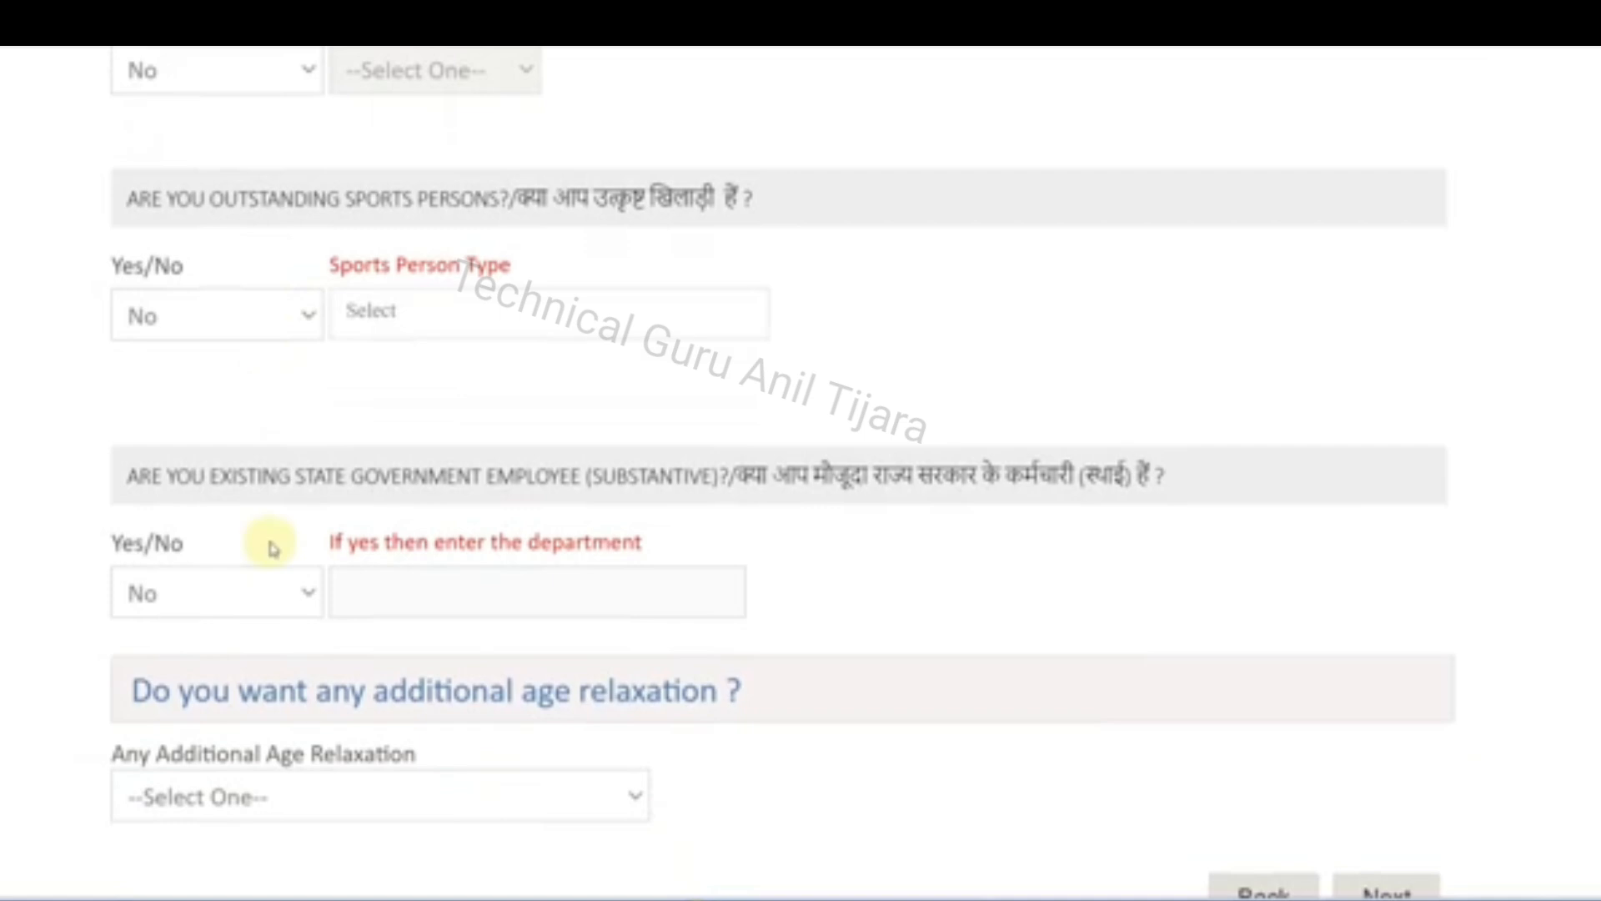
scroll(271, 547, down, 1)
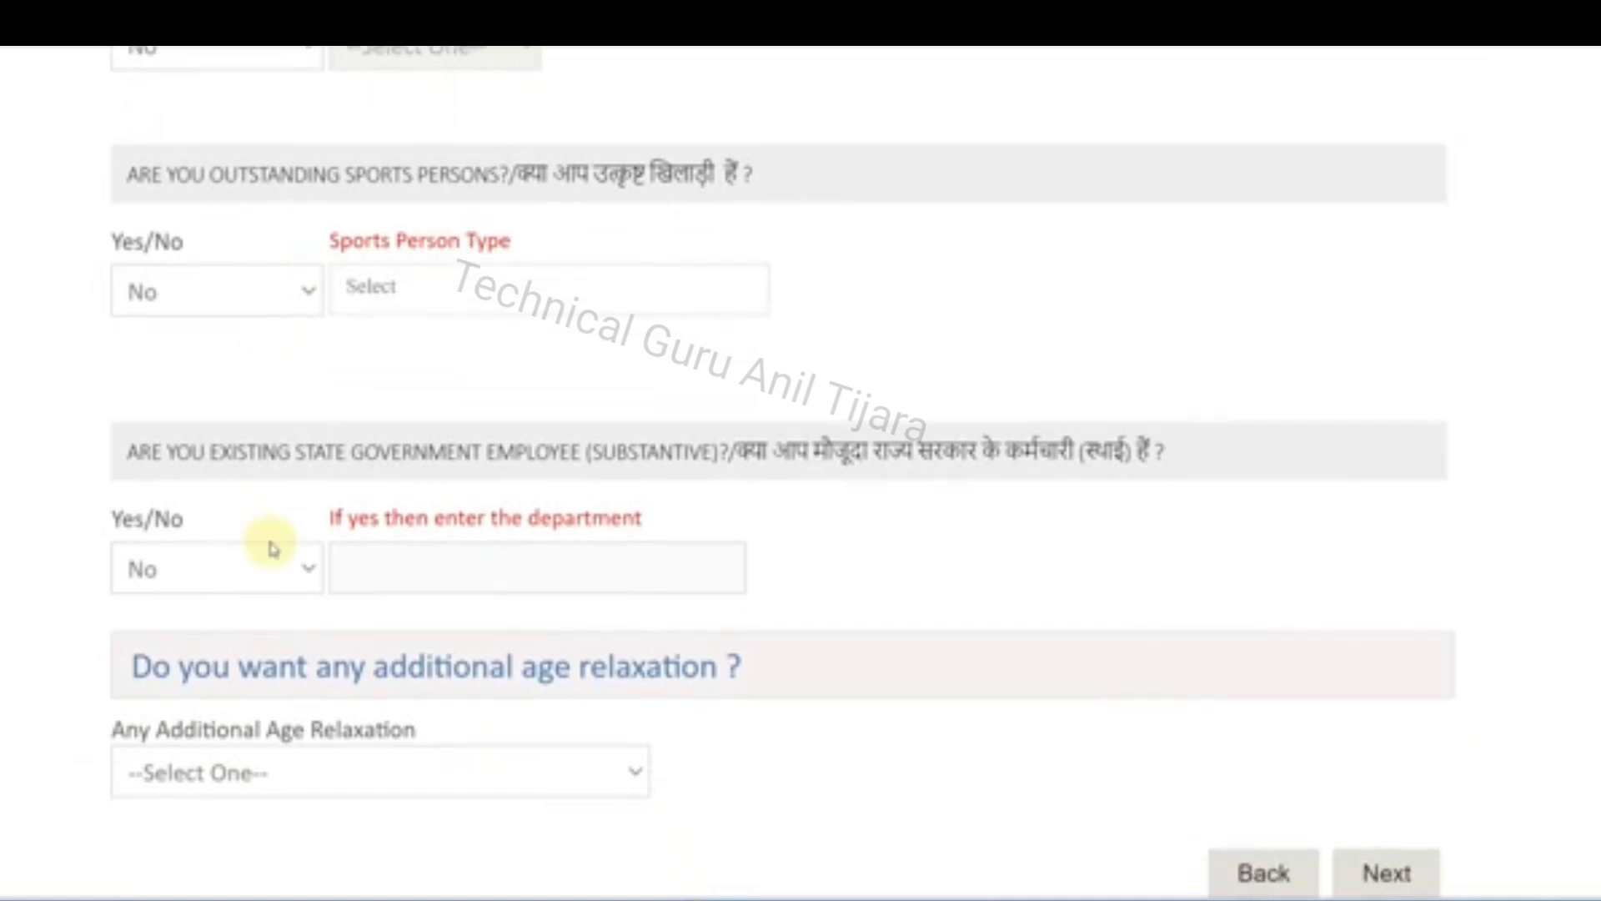
Set the additional age relaxation to NOT APPLICABLE and proceed to Qualification & Experience
click(317, 777)
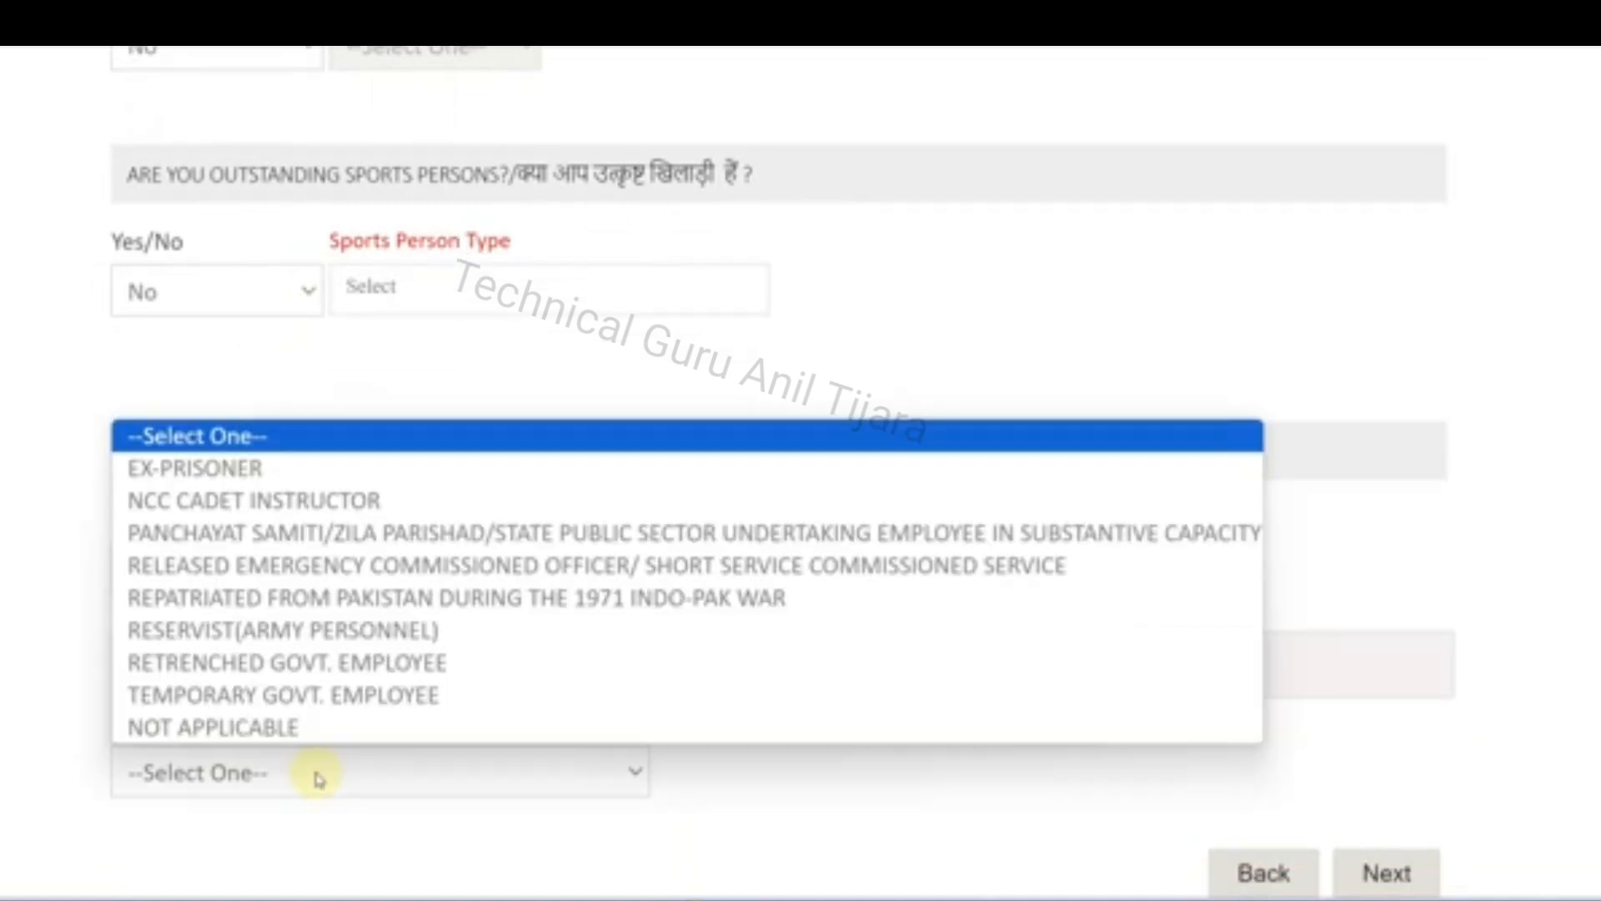
click(279, 727)
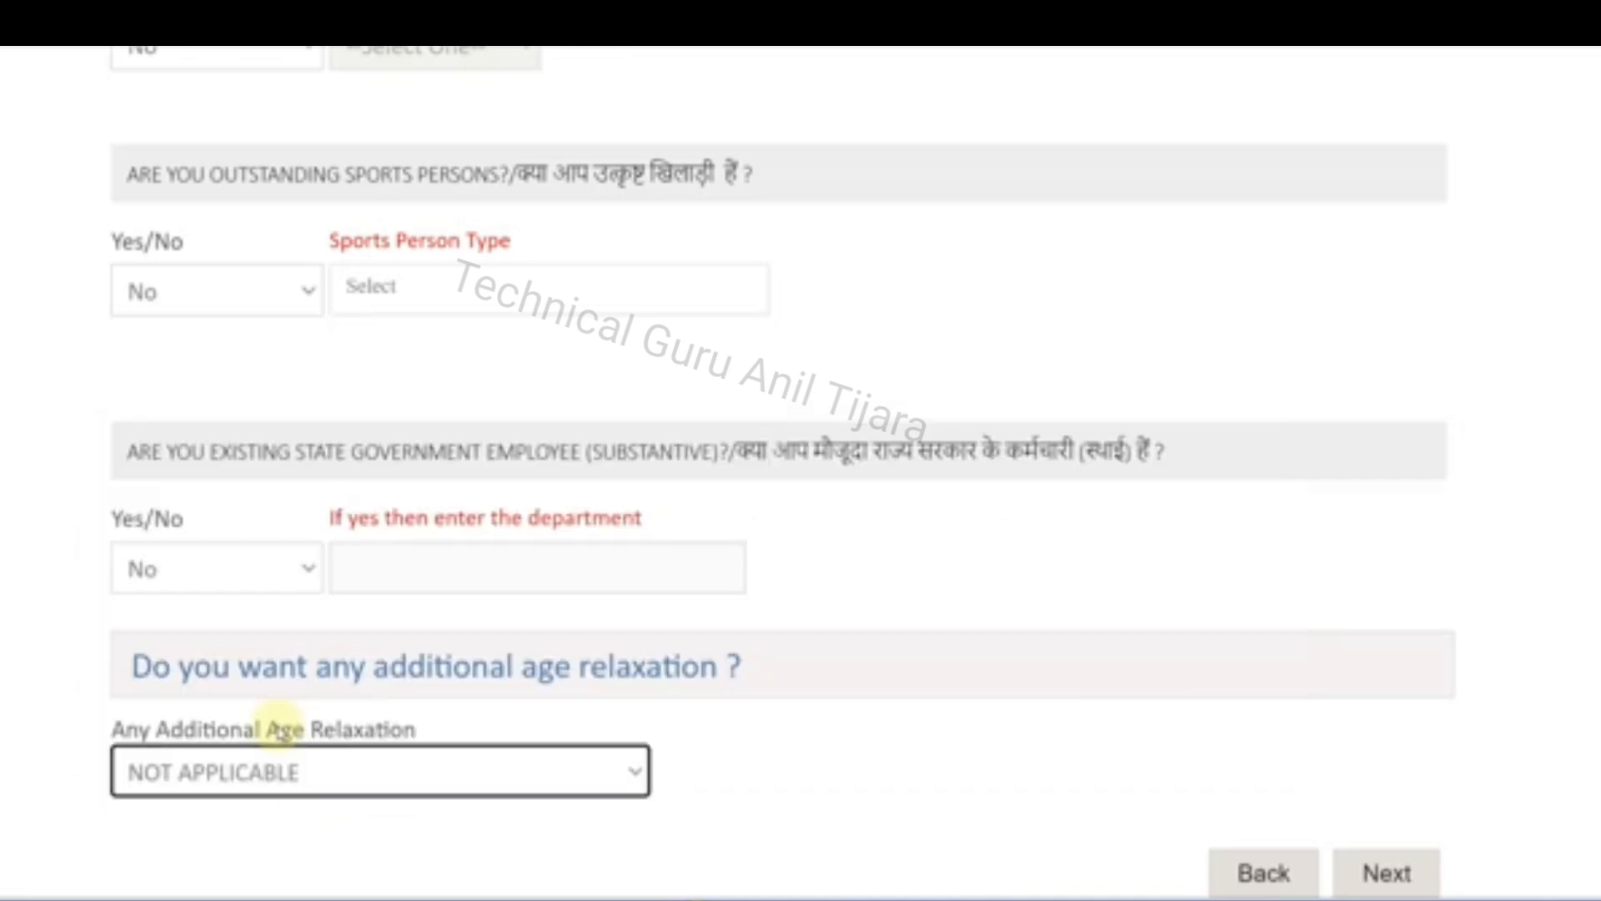
click(1386, 872)
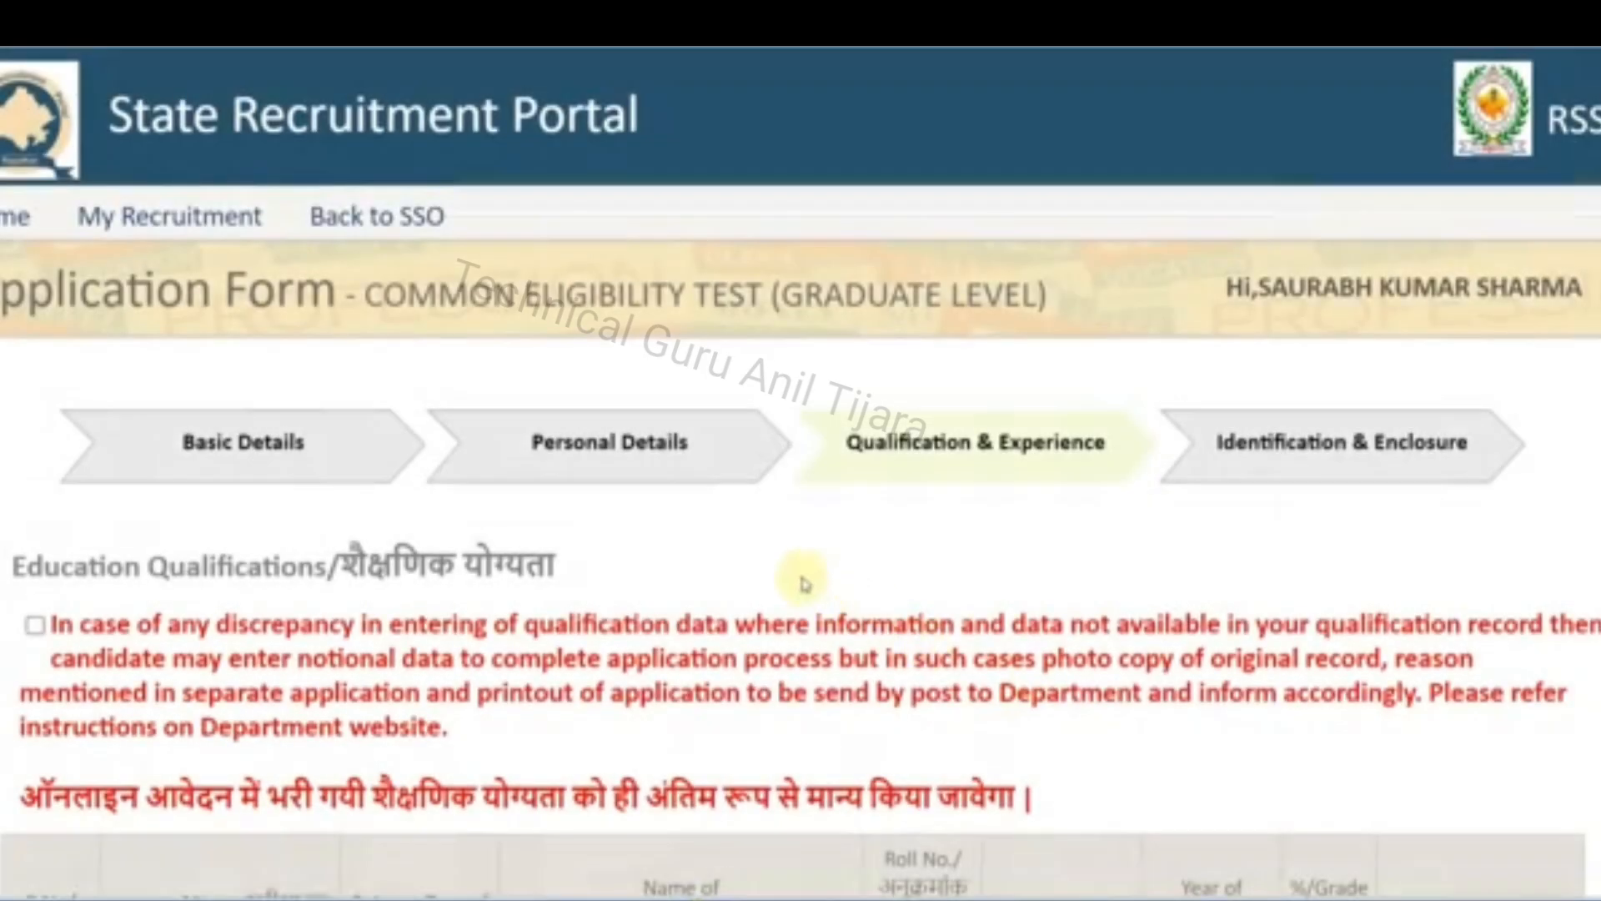
Accept the declaration about discrepancies in qualification data and bring up the education qualifications table
click(35, 625)
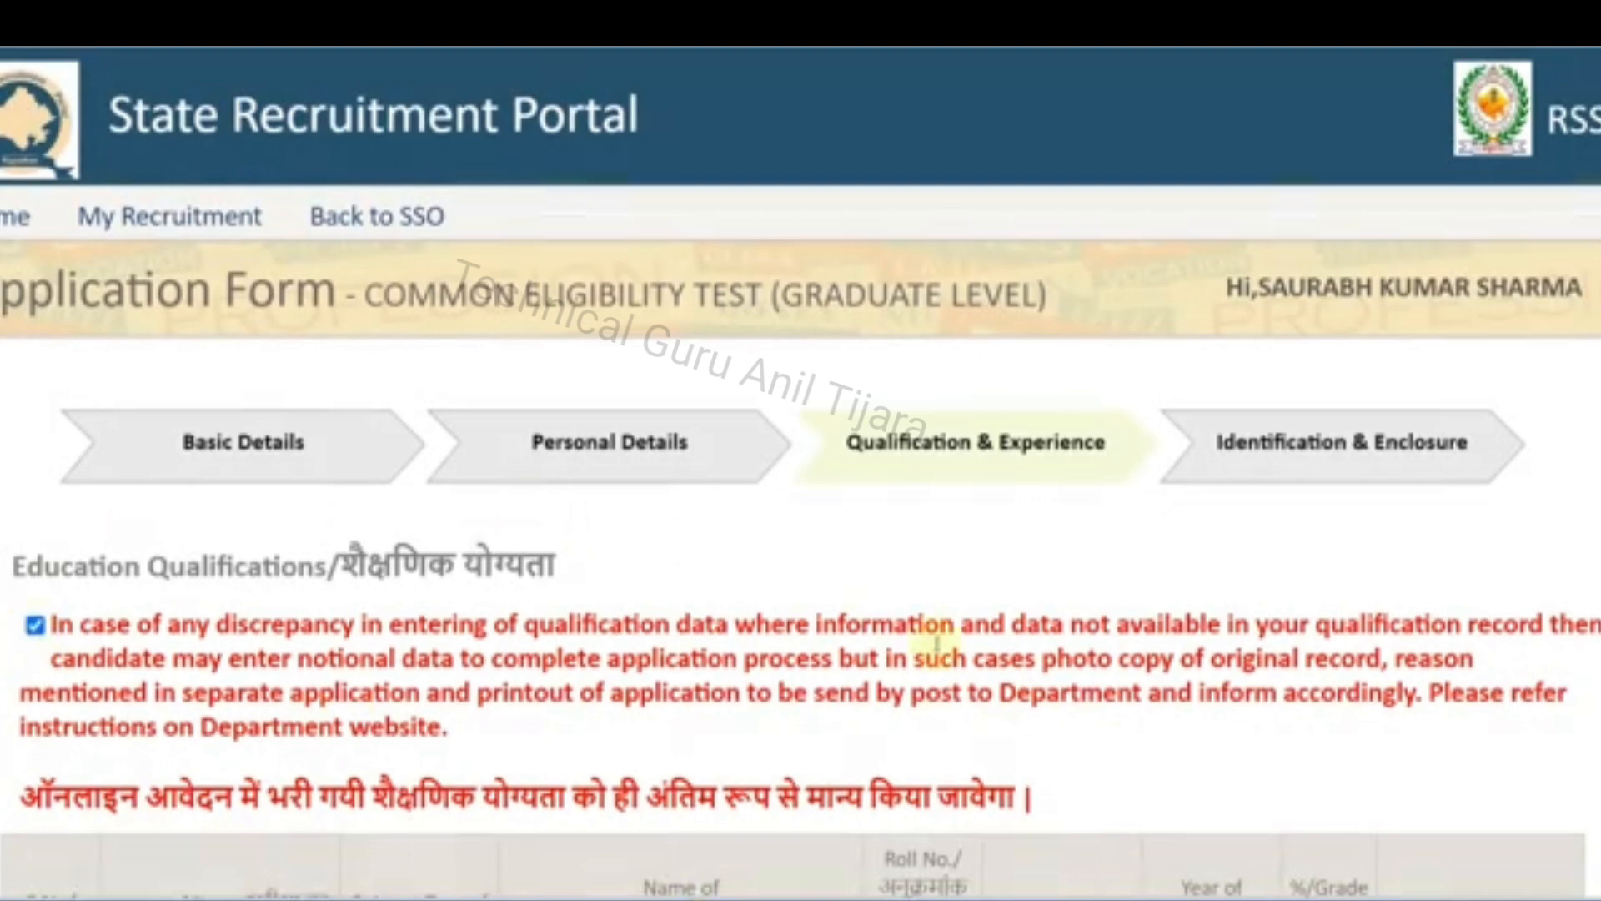
scroll(999, 621, down, 3)
scroll(999, 622, down, 5)
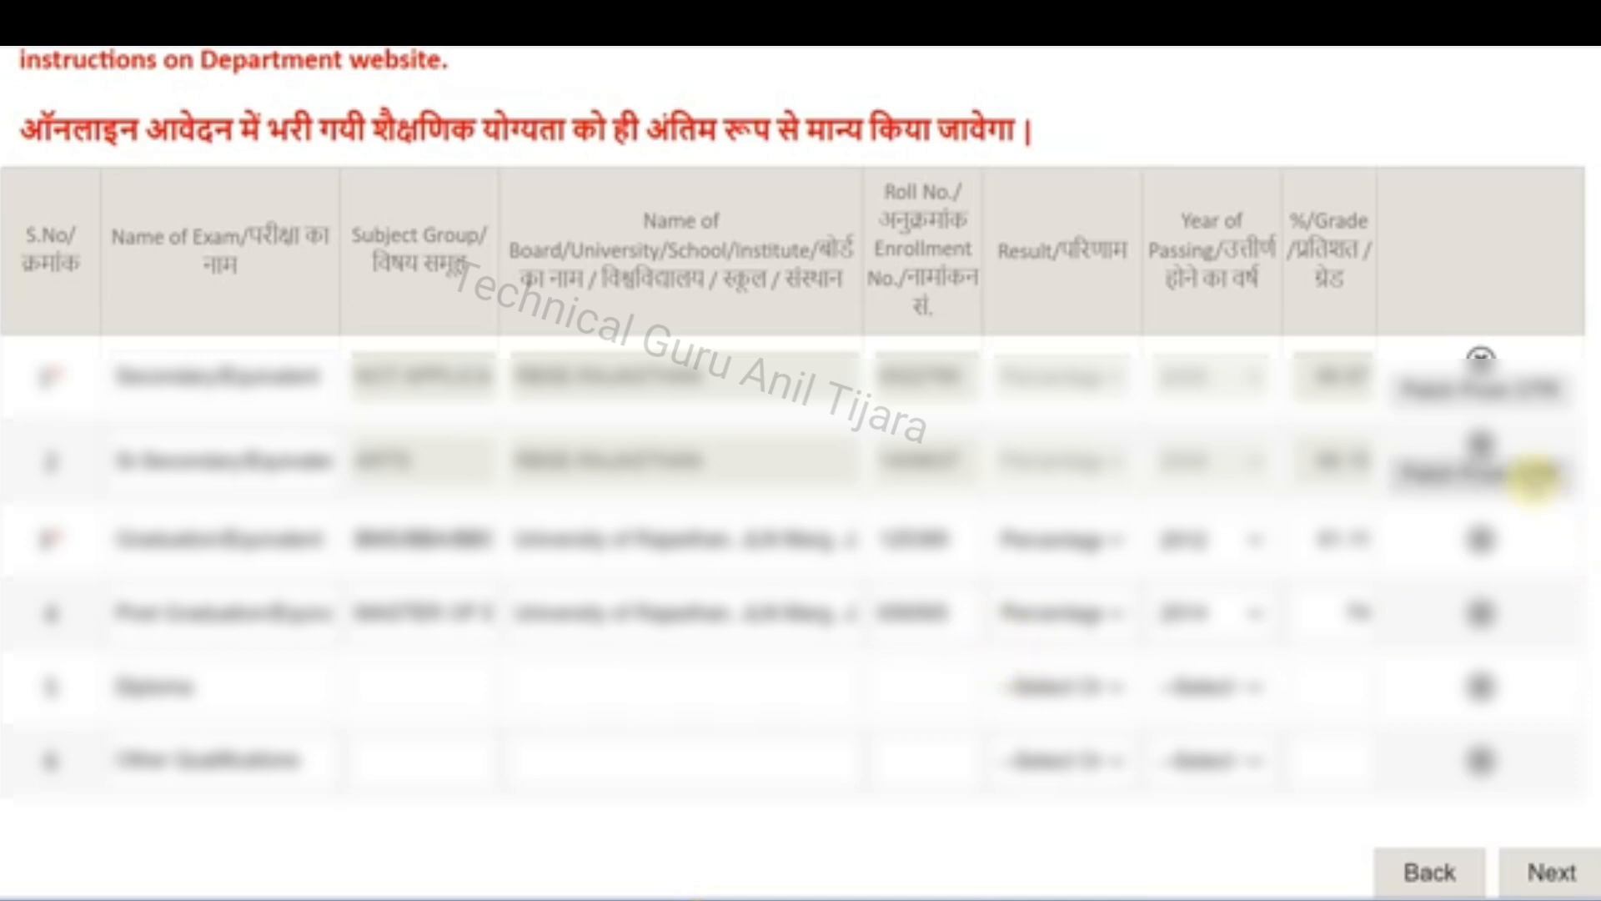
Check the Graduation entry's subject group, university and result type, and proceed to the photograph and signature upload section
click(392, 546)
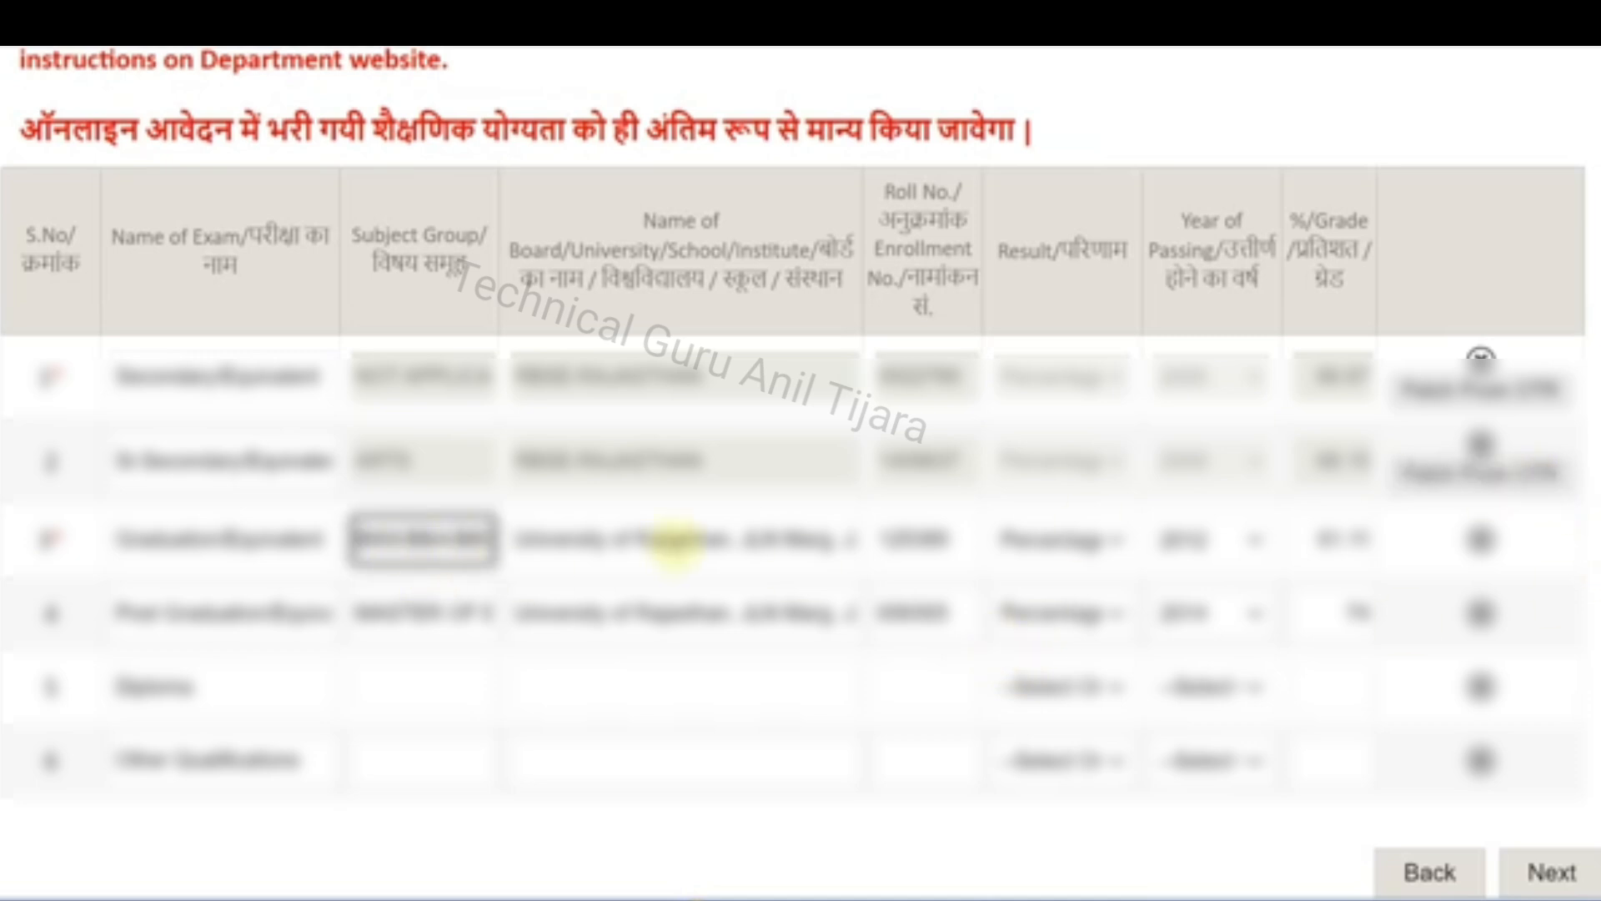
click(766, 555)
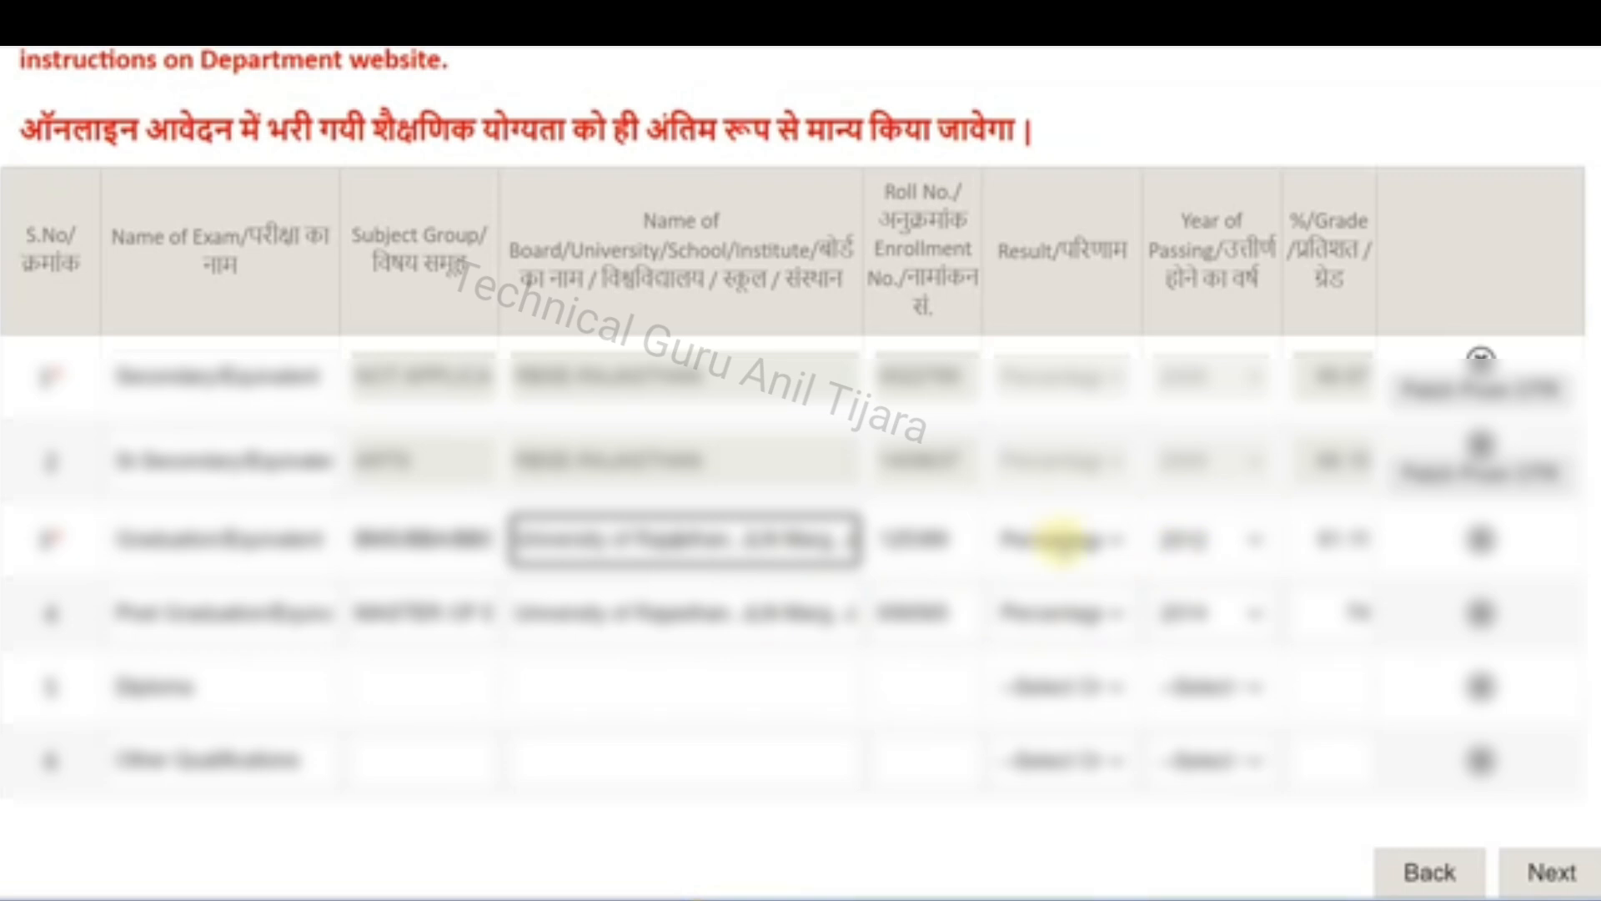
click(1061, 538)
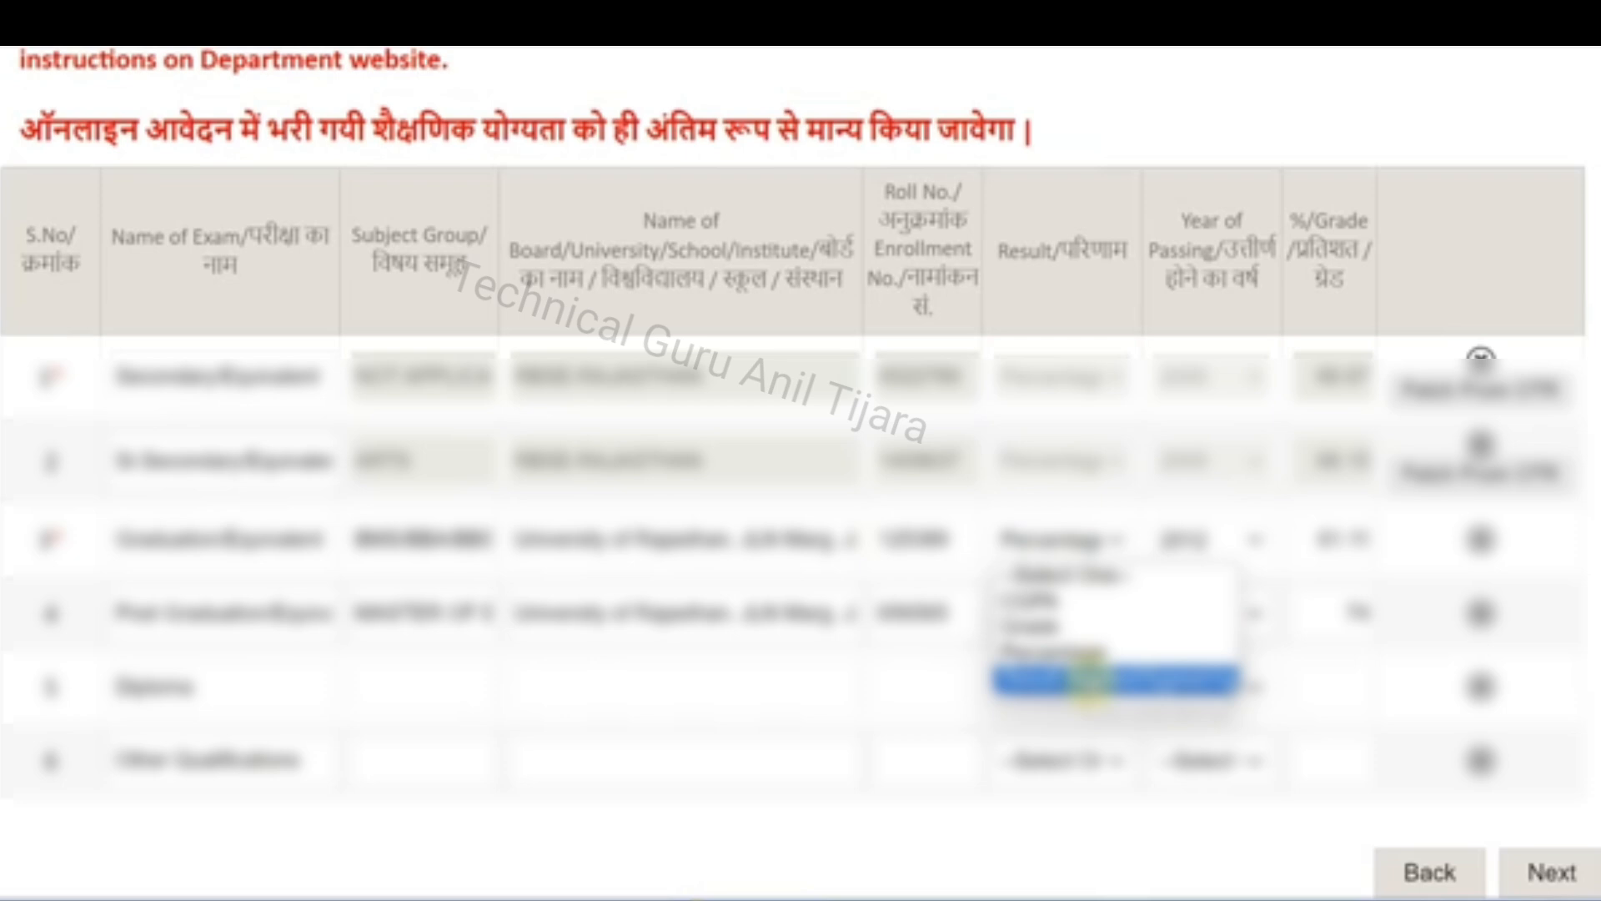
click(1088, 680)
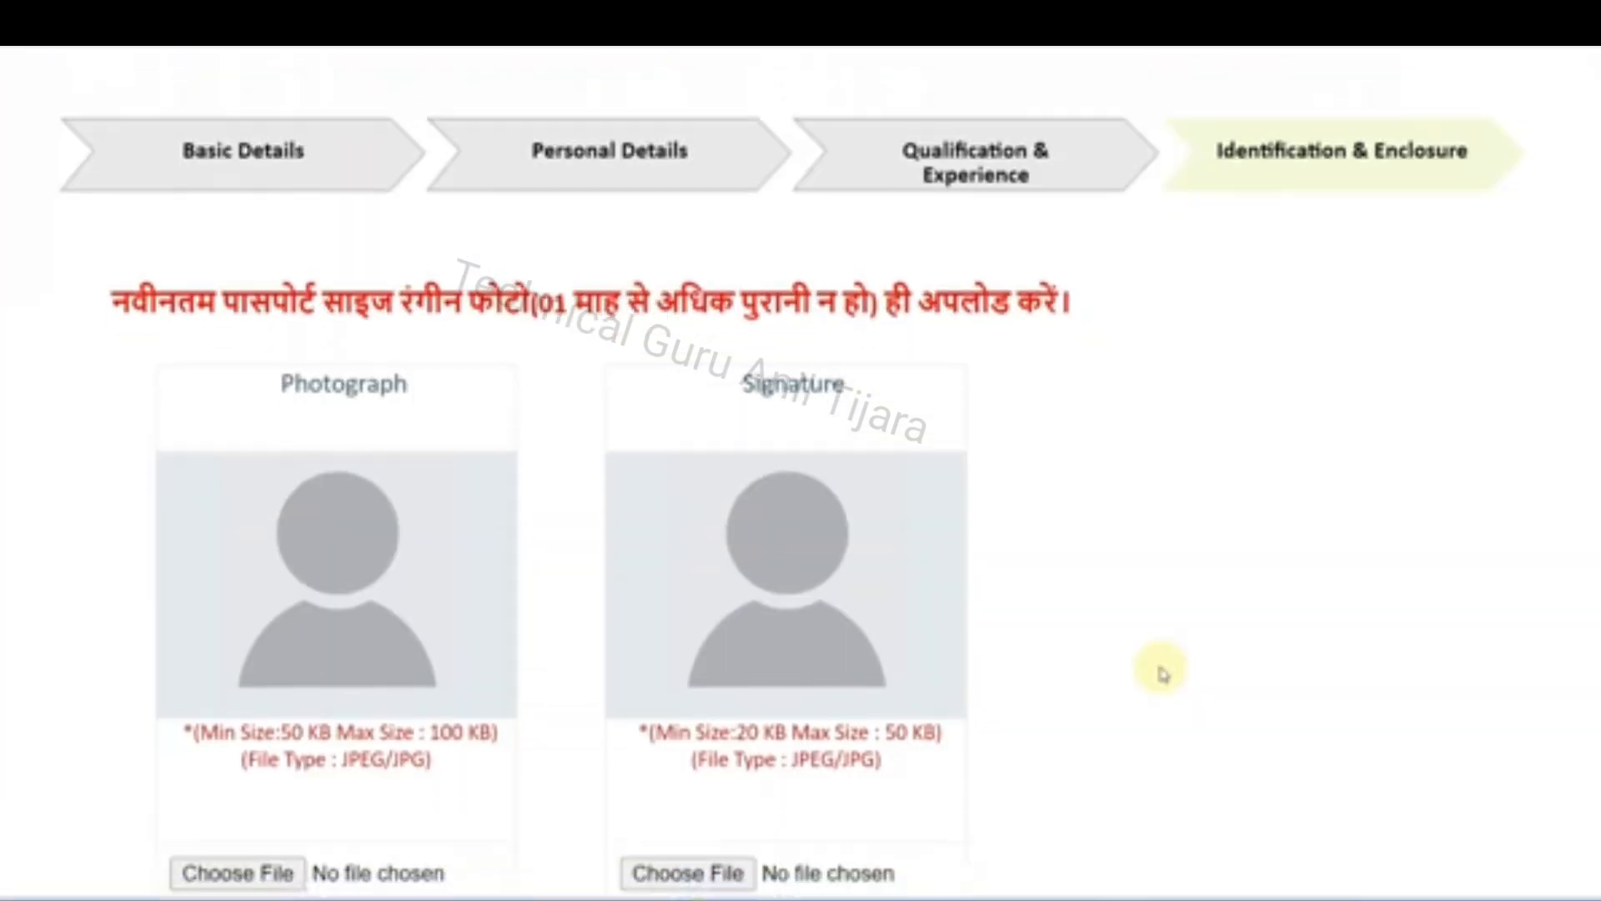
scroll(1162, 668, down, 2)
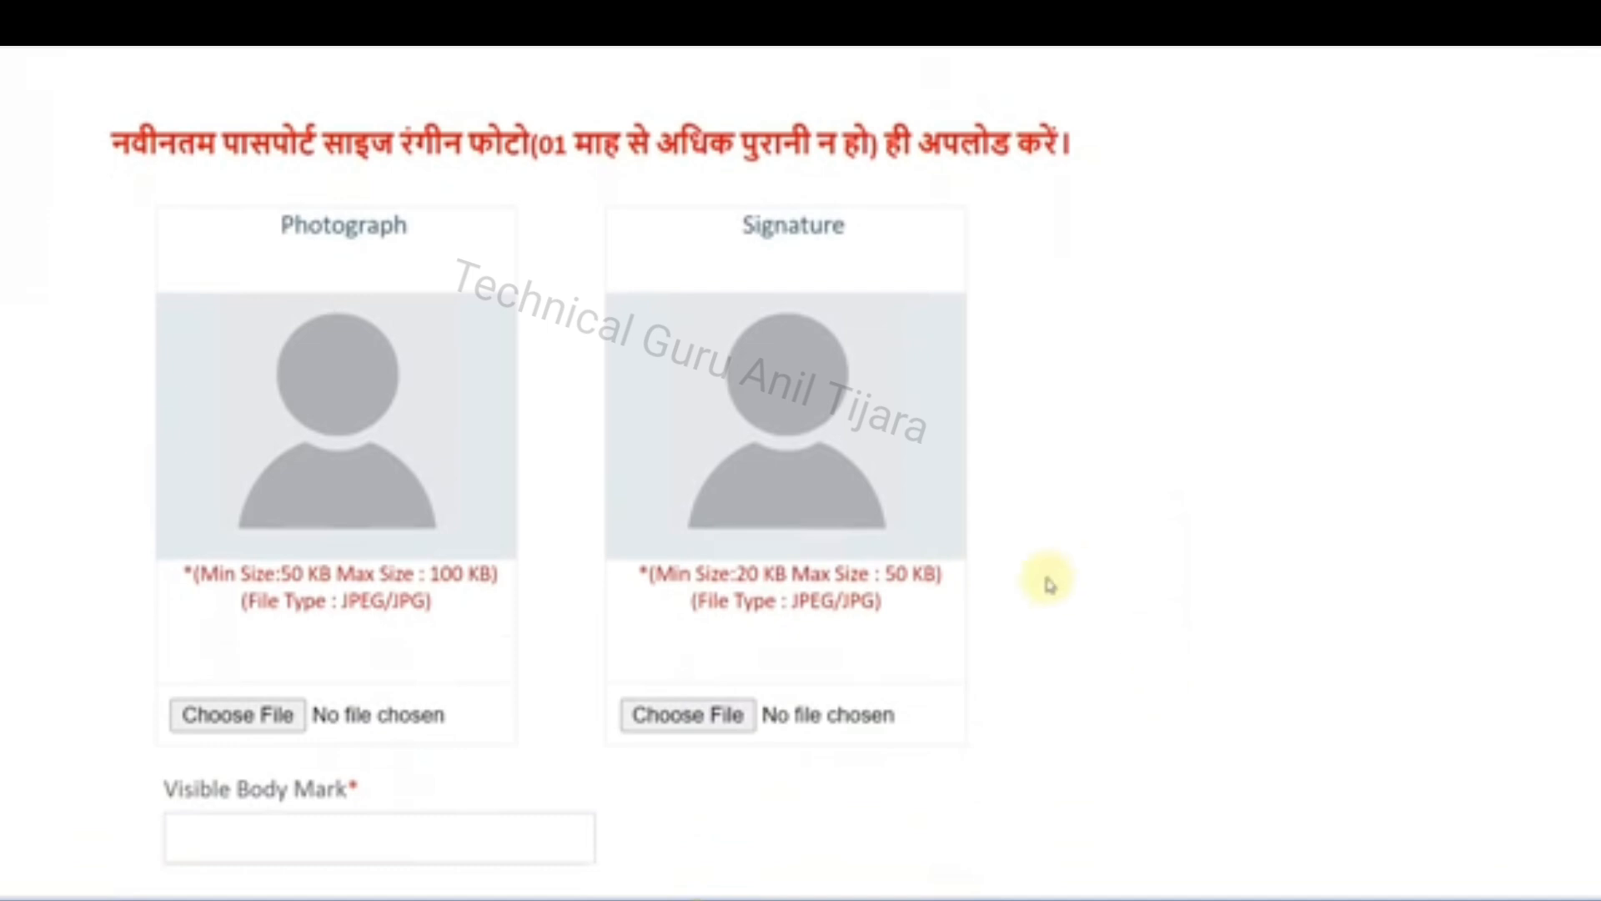